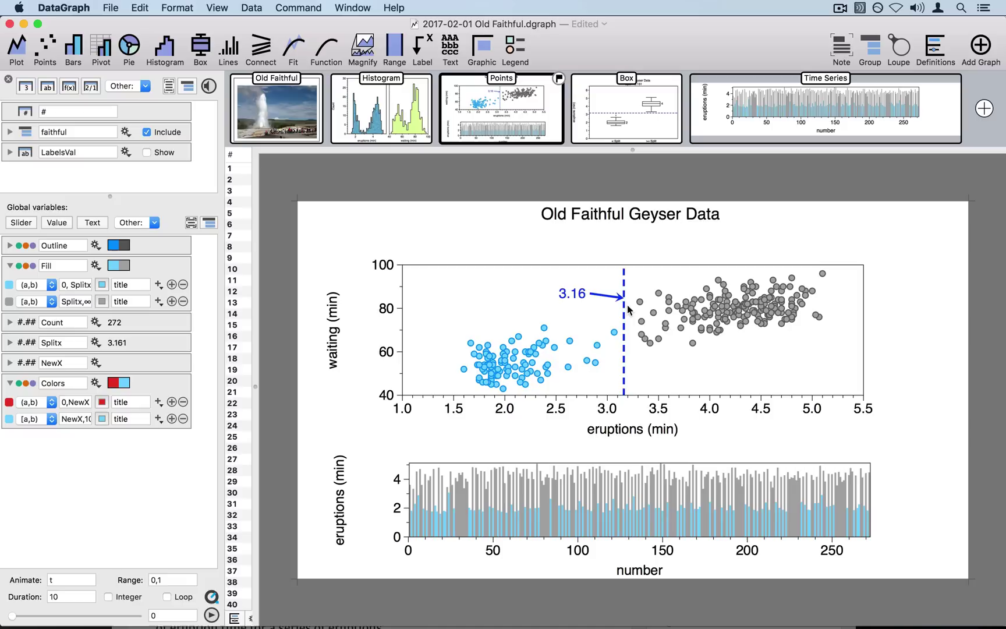
Try the split near 2 min and in the Box graph, then leave it at 3.14 and expand Splitx.
{"action": "left_click_drag", "start_coordinate": [622, 301], "coordinate": [568, 295]}
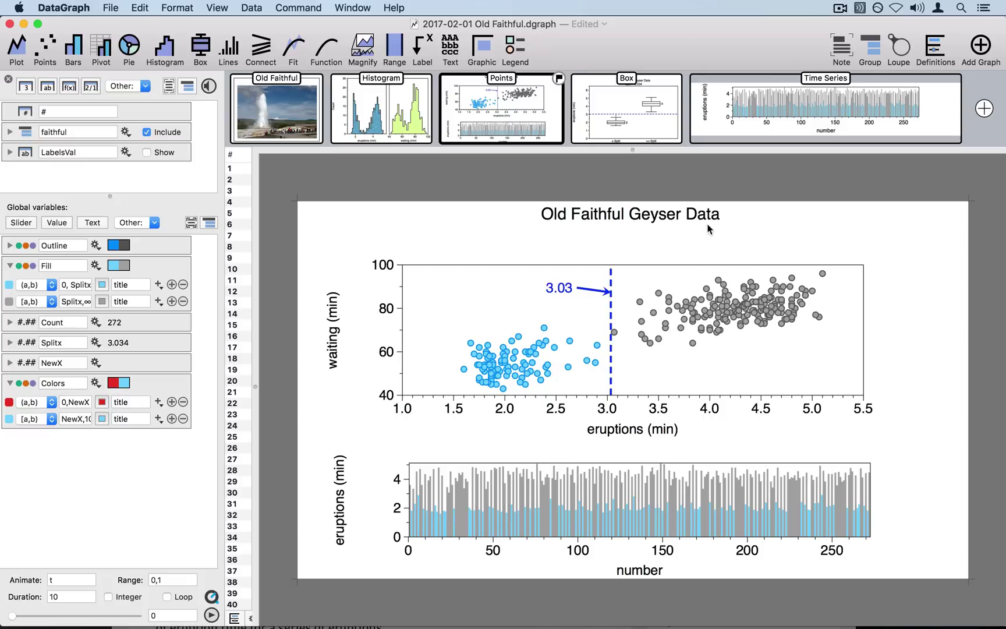
{"action": "left_click", "coordinate": [658, 129]}
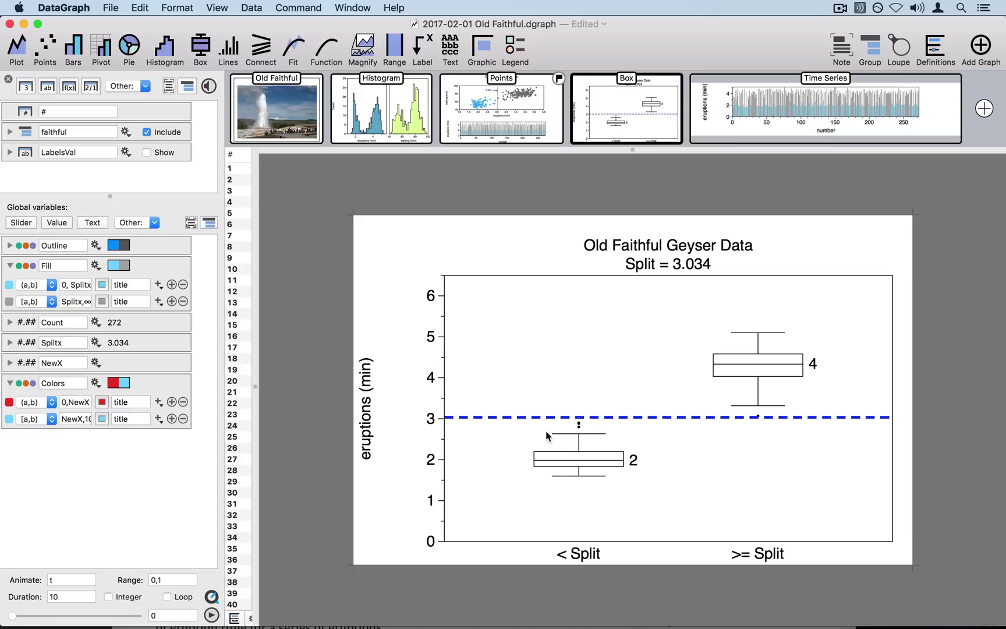
{"action": "left_click", "coordinate": [517, 122]}
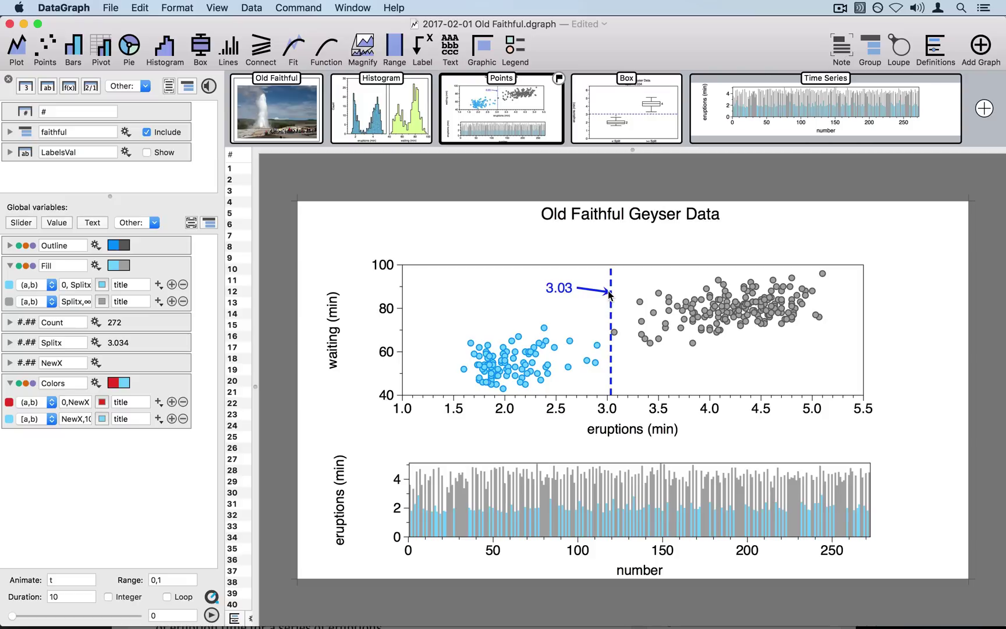
{"action": "left_click_drag", "start_coordinate": [610, 294], "coordinate": [579, 291]}
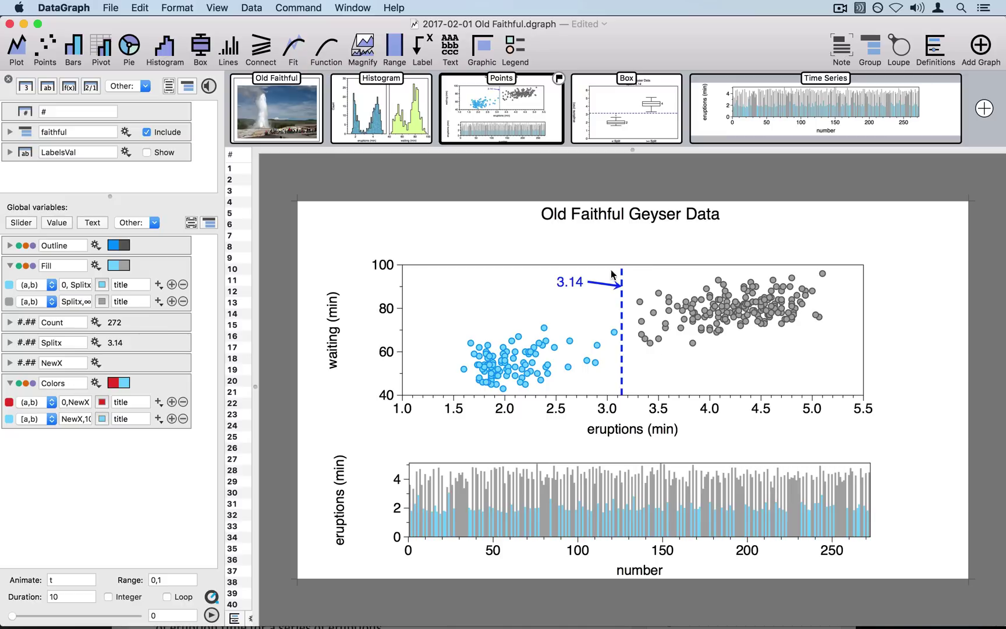
{"action": "left_click", "coordinate": [625, 301]}
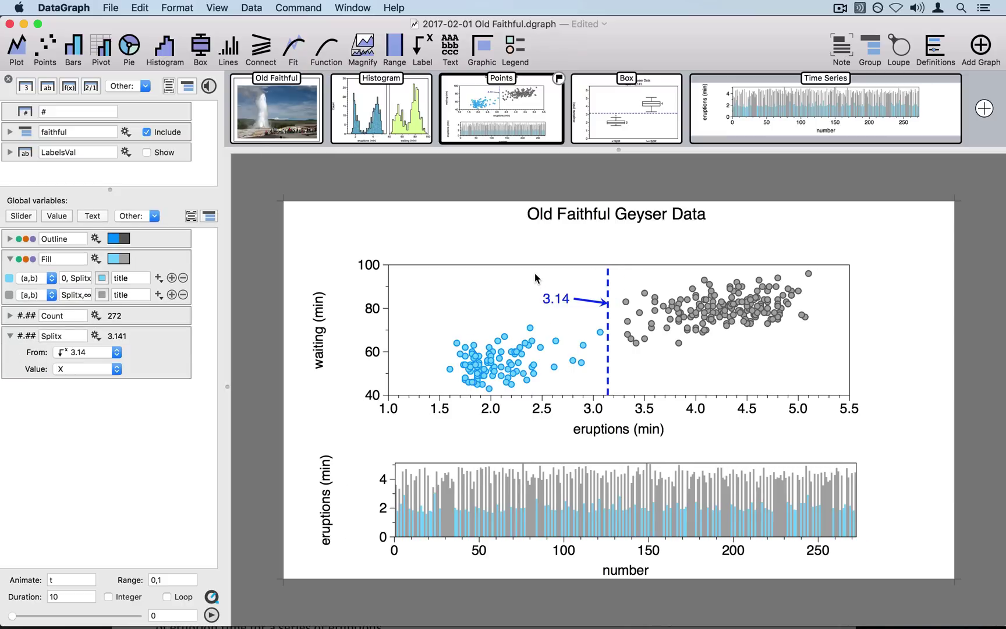
Add a new blank graph right after Old Faithful and reveal the faithful data table.
{"action": "left_click", "coordinate": [980, 47]}
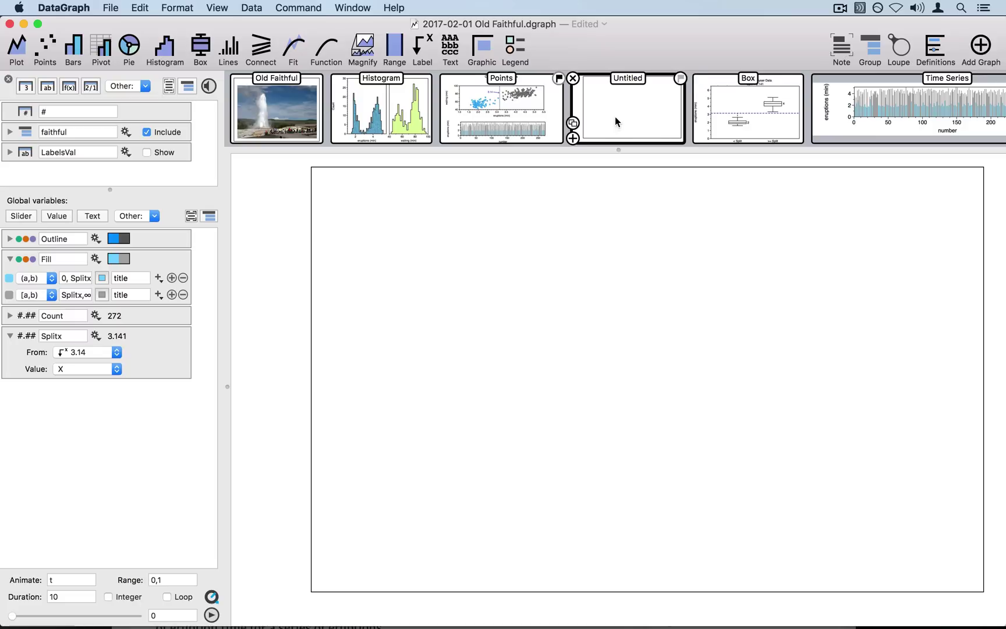
{"action": "left_click_drag", "start_coordinate": [615, 119], "coordinate": [335, 103]}
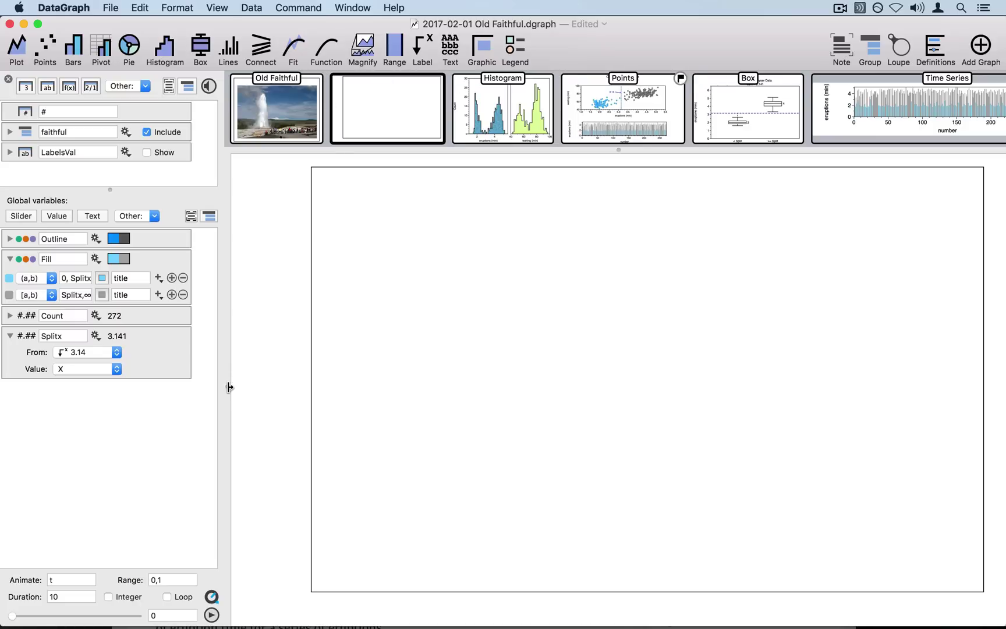
{"action": "left_click_drag", "start_coordinate": [230, 387], "coordinate": [478, 396]}
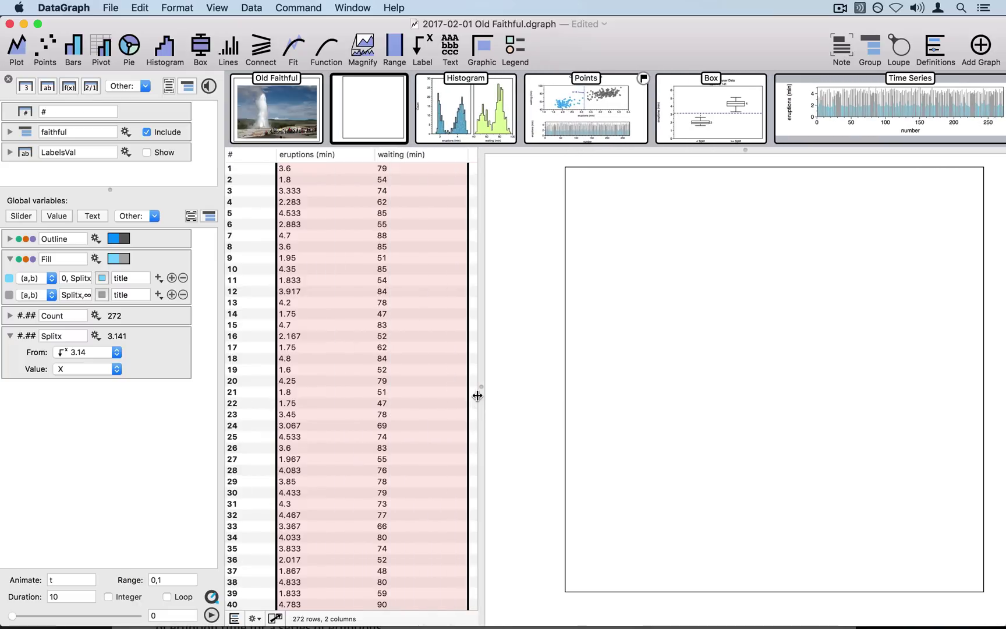
{"action": "left_click", "coordinate": [291, 113]}
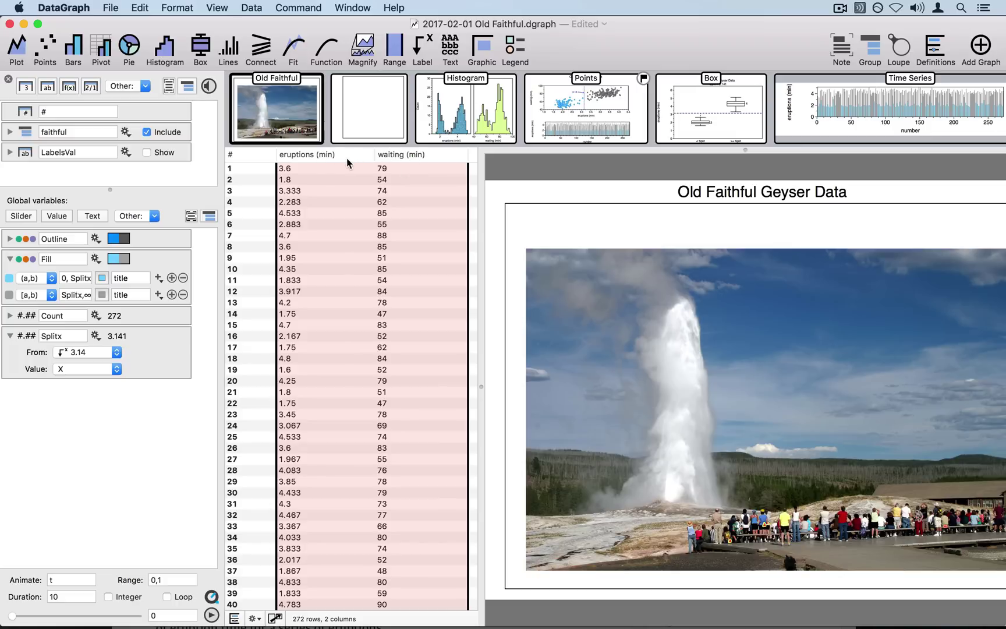
Plot waiting (min) against eruptions (min) as points in the new graph, then reselect the Points graph.
{"action": "left_click", "coordinate": [377, 103]}
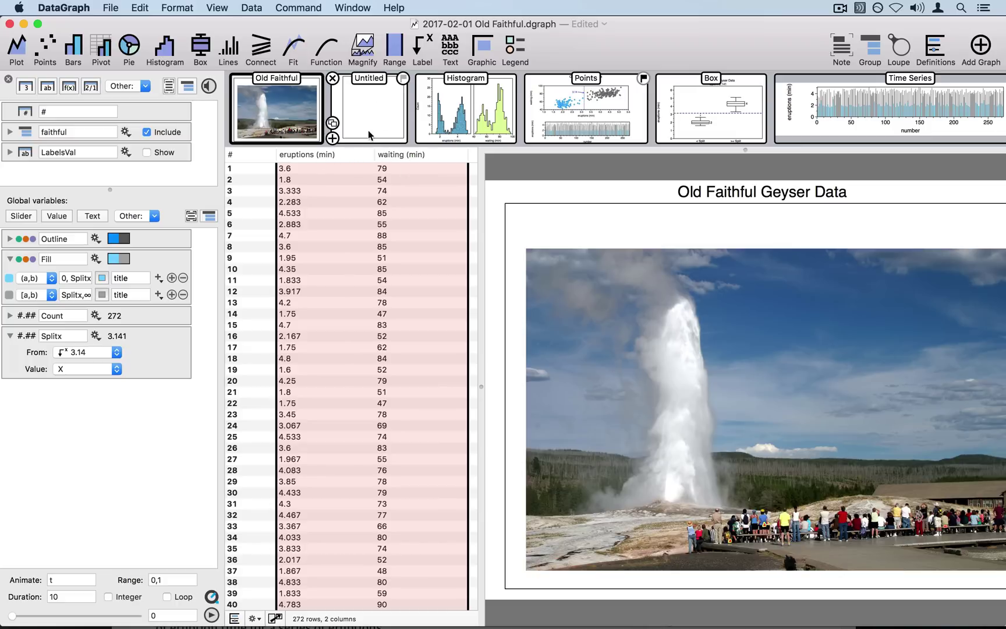
{"action": "left_click", "coordinate": [344, 155]}
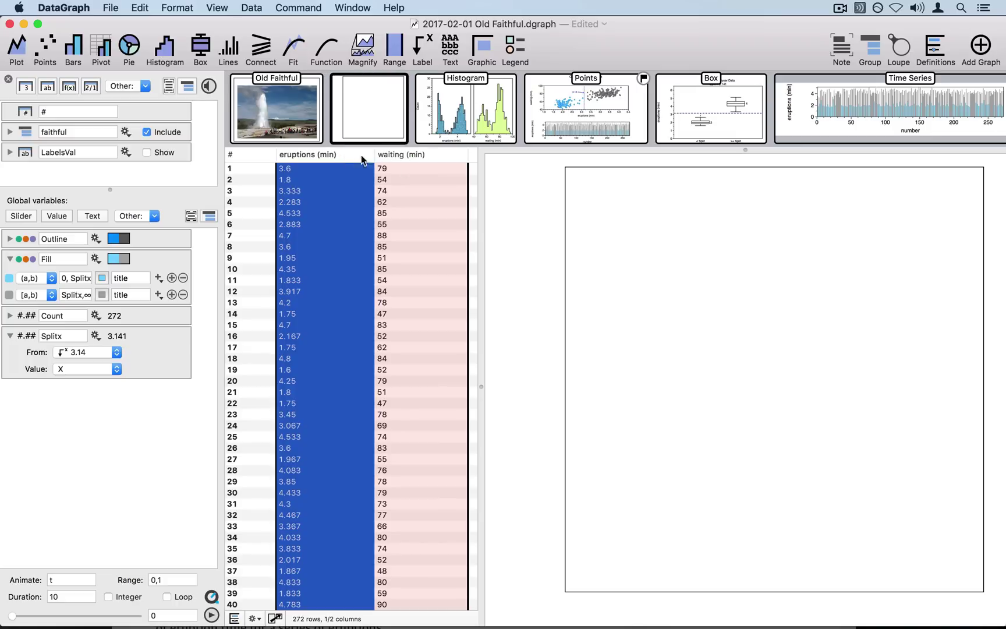
{"action": "left_click", "coordinate": [416, 153], "text": "shift"}
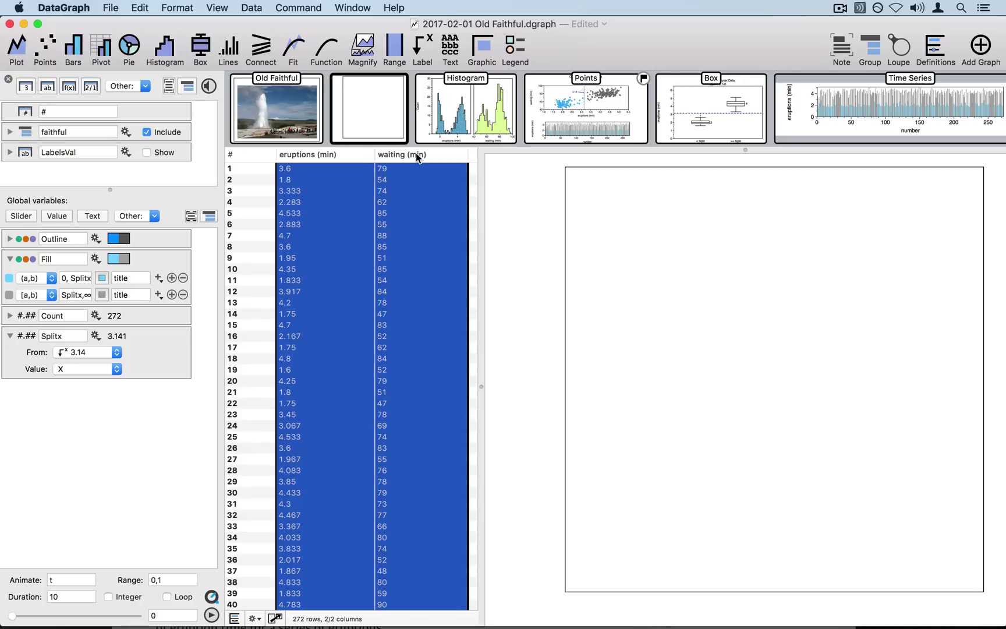
{"action": "left_click", "coordinate": [49, 42]}
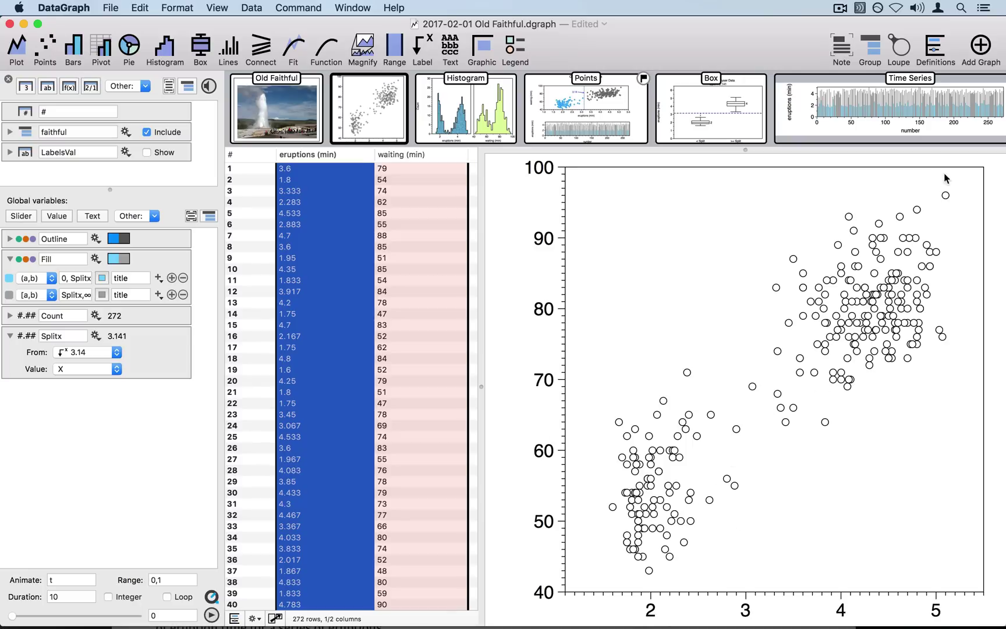
{"action": "left_click", "coordinate": [599, 115]}
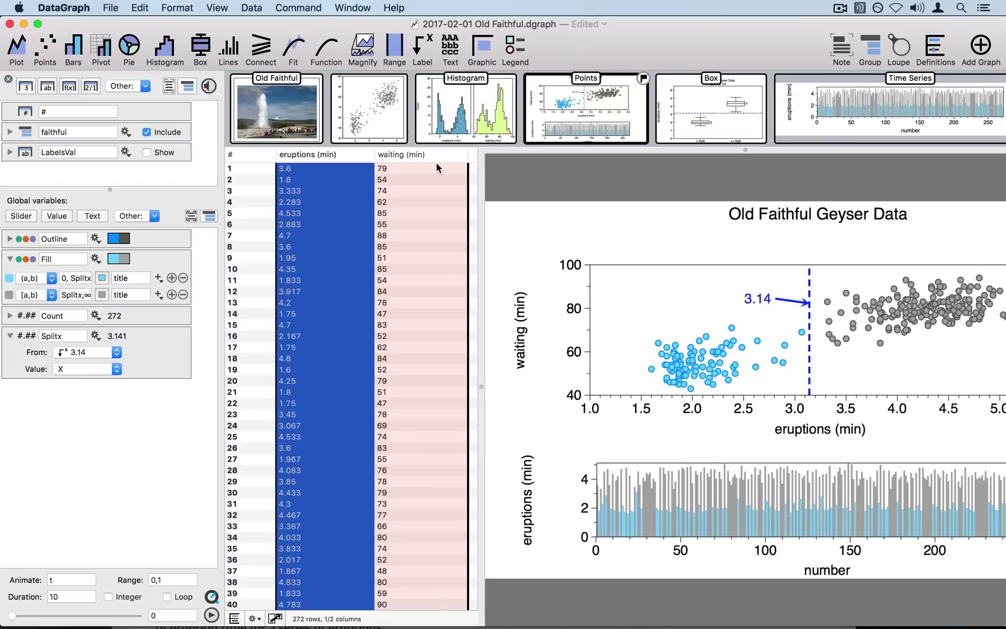
Add a 'Here' arrow label to the new scatter, with its text placed upper-left at 2.572, 86.39.
{"action": "left_click", "coordinate": [368, 123]}
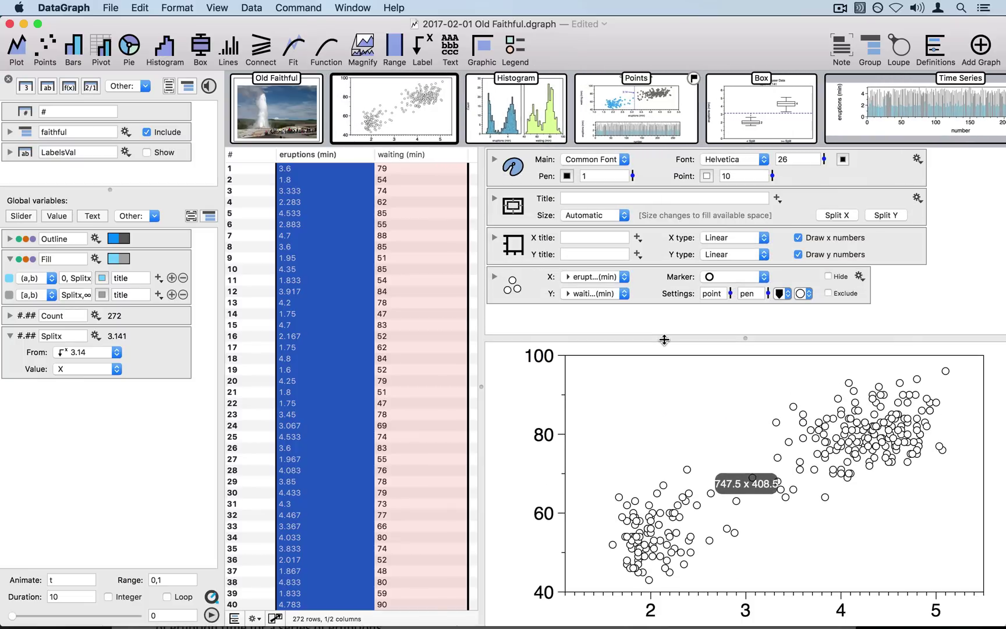
{"action": "left_click", "coordinate": [420, 46]}
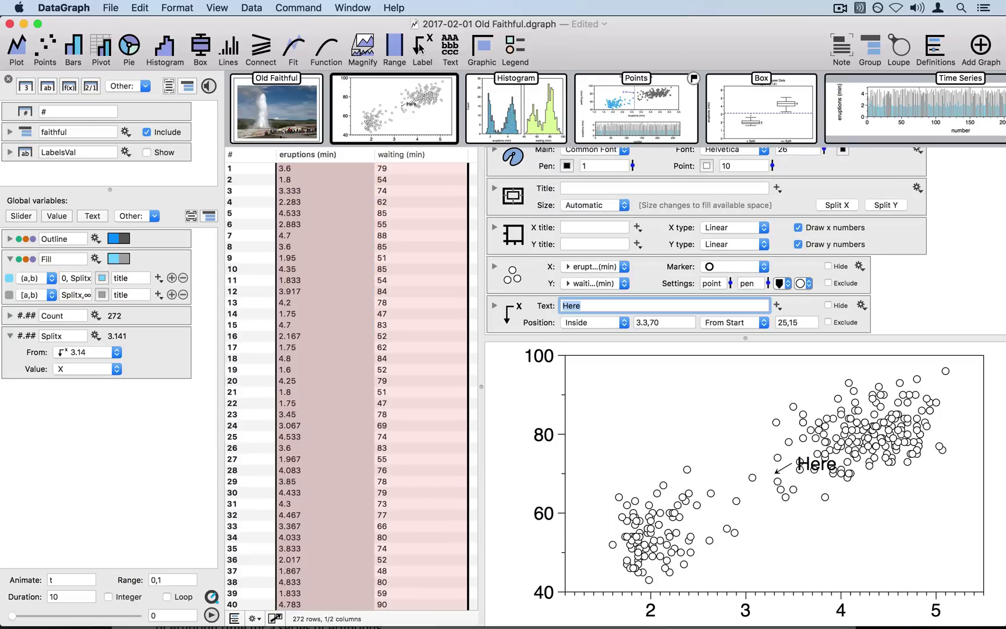
{"action": "left_click", "coordinate": [526, 310]}
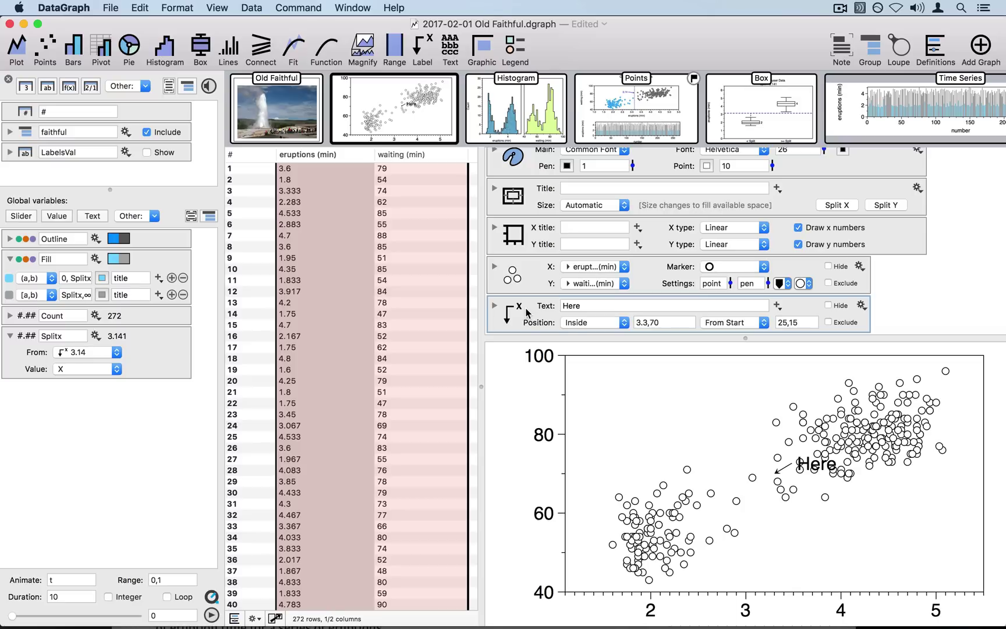
{"action": "left_click_drag", "start_coordinate": [801, 463], "coordinate": [681, 460]}
{"action": "left_click_drag", "start_coordinate": [764, 469], "coordinate": [698, 407]}
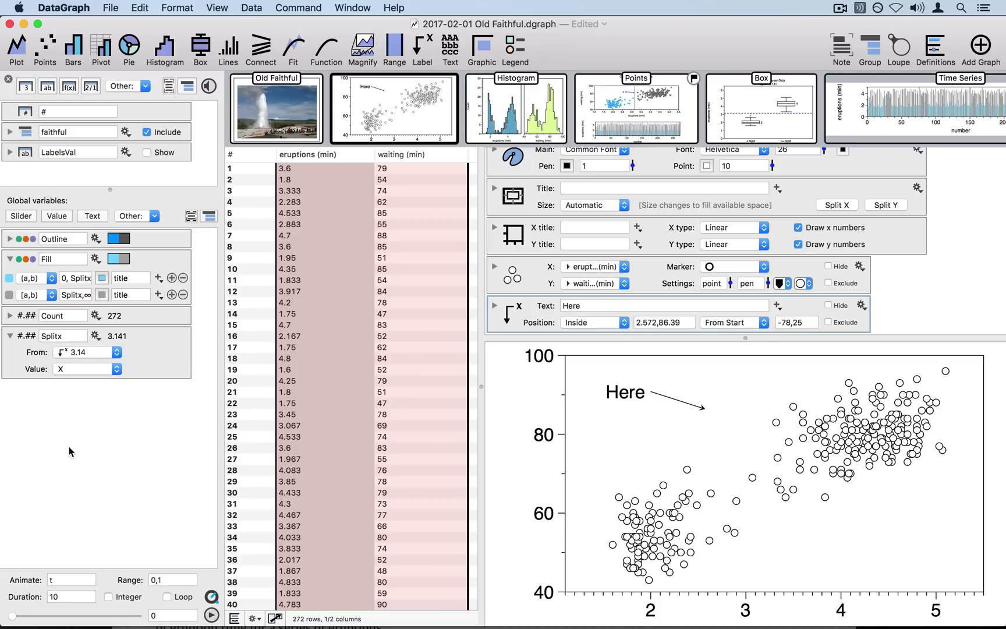
Add a global variable whose value comes from the Here label's X.
{"action": "left_click", "coordinate": [154, 216]}
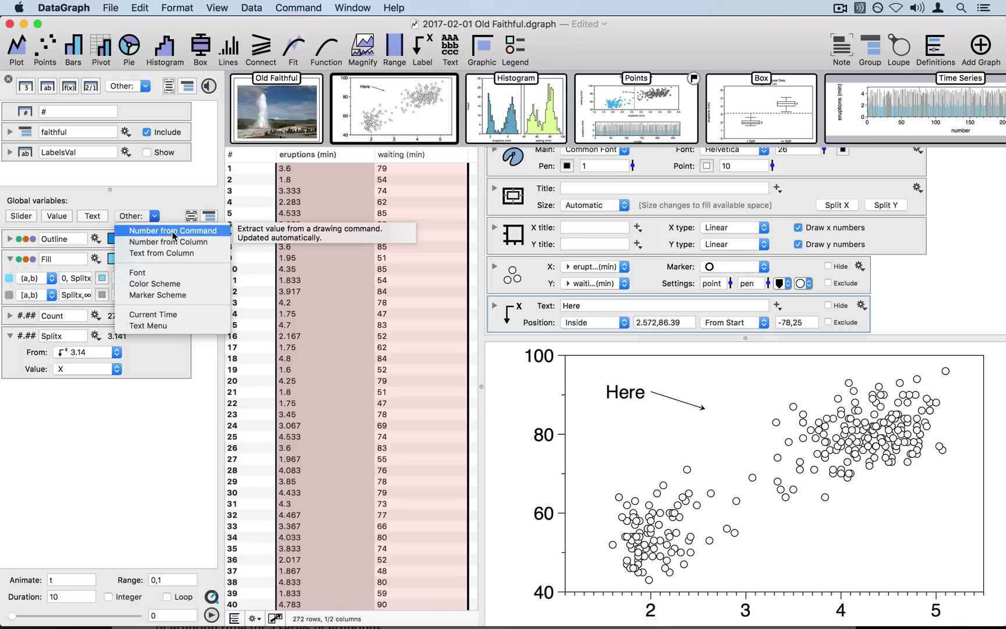
{"action": "left_click", "coordinate": [173, 233]}
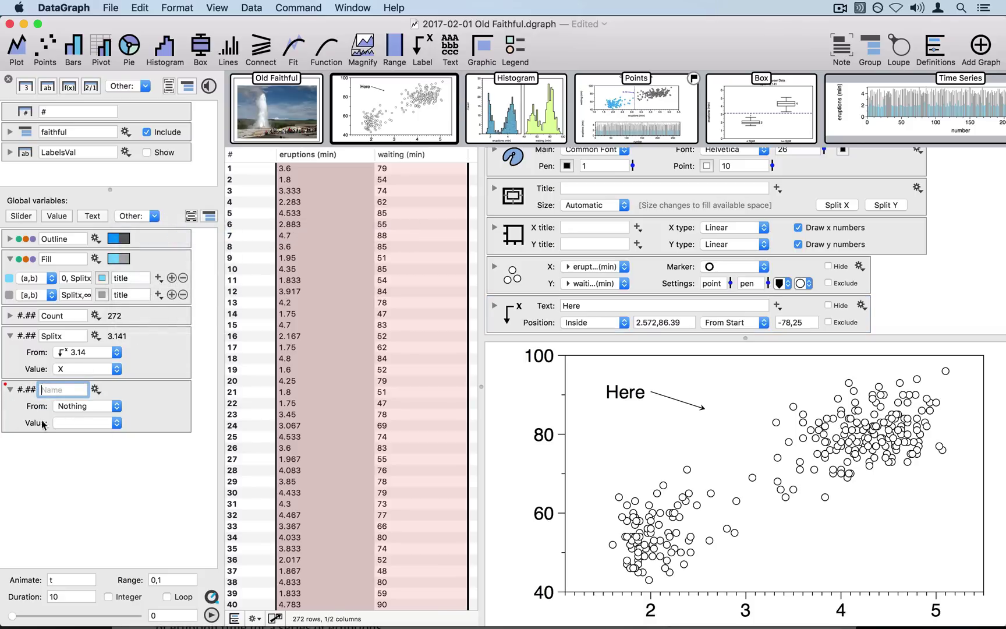
{"action": "left_click", "coordinate": [25, 411]}
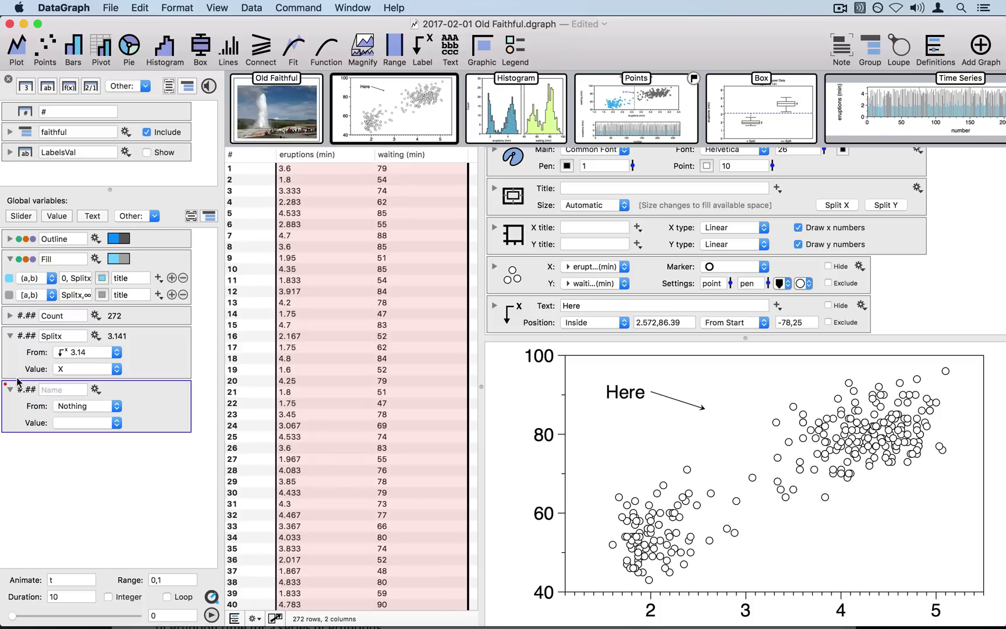
{"action": "left_click", "coordinate": [87, 405]}
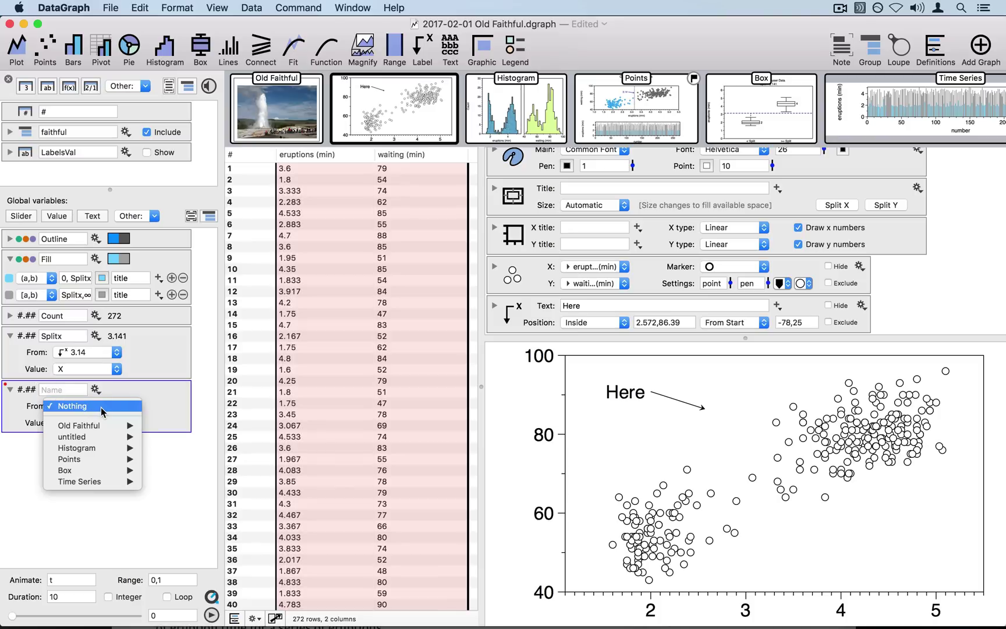
{"action": "mouse_move", "coordinate": [105, 438]}
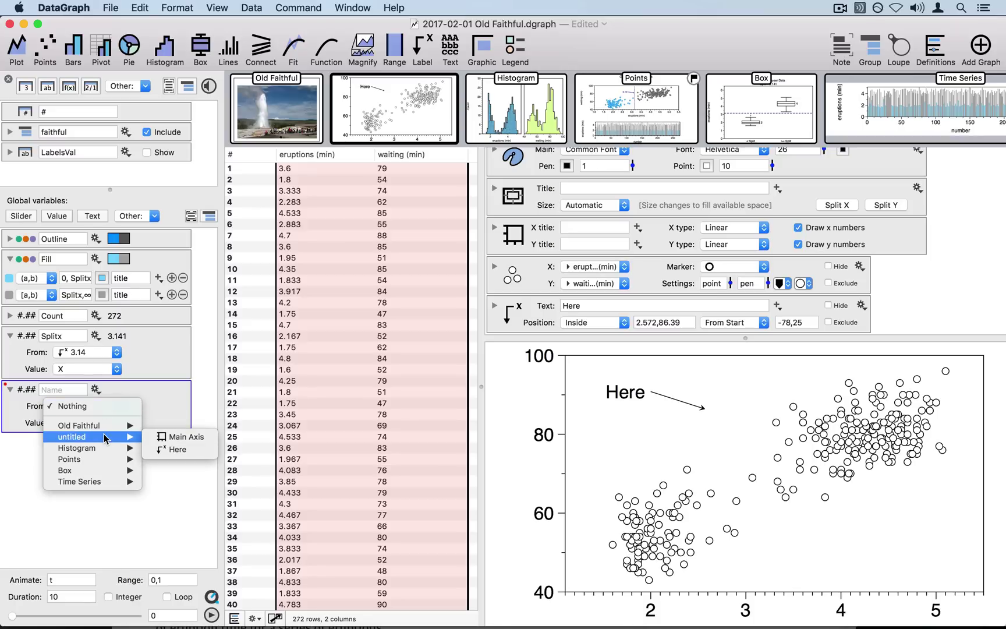
{"action": "mouse_move", "coordinate": [107, 487]}
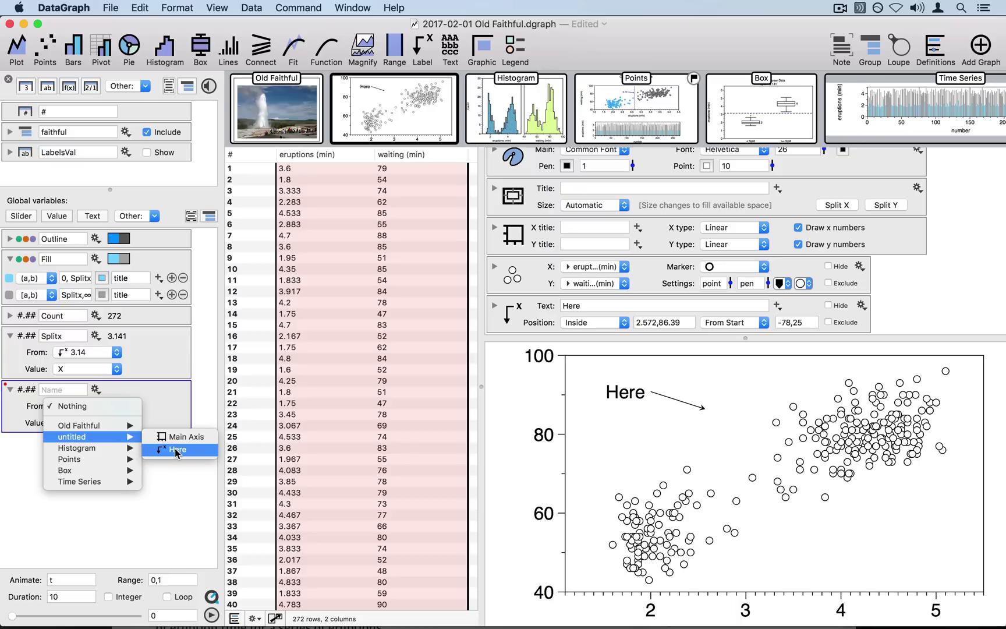
{"action": "left_click", "coordinate": [177, 451]}
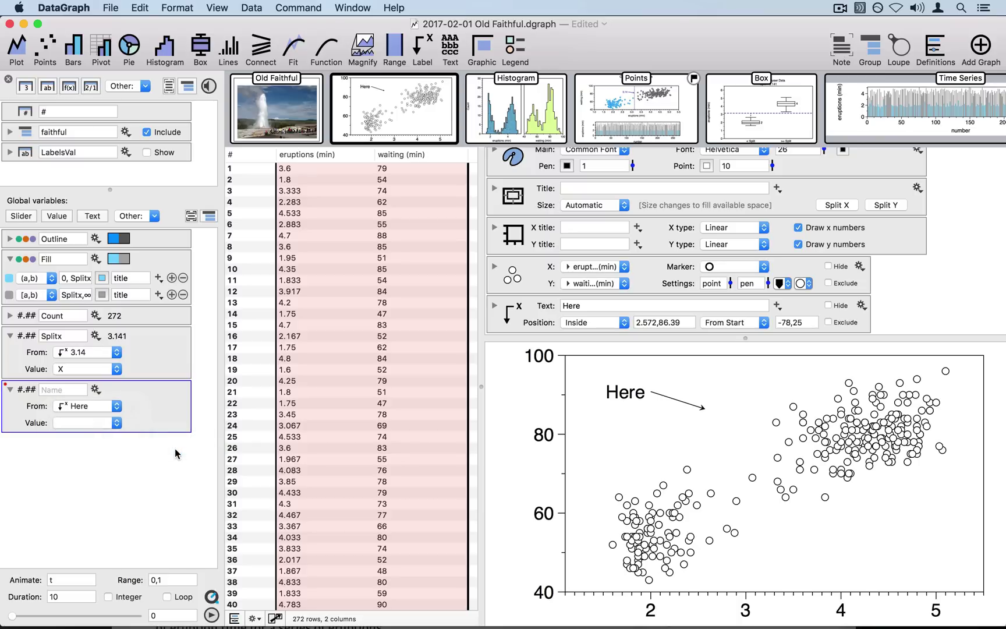
{"action": "left_click", "coordinate": [74, 423]}
{"action": "left_click", "coordinate": [71, 443]}
Name the variable NewX and drag the Here arrow to 2.654 to test it.
{"action": "left_click", "coordinate": [45, 390]}
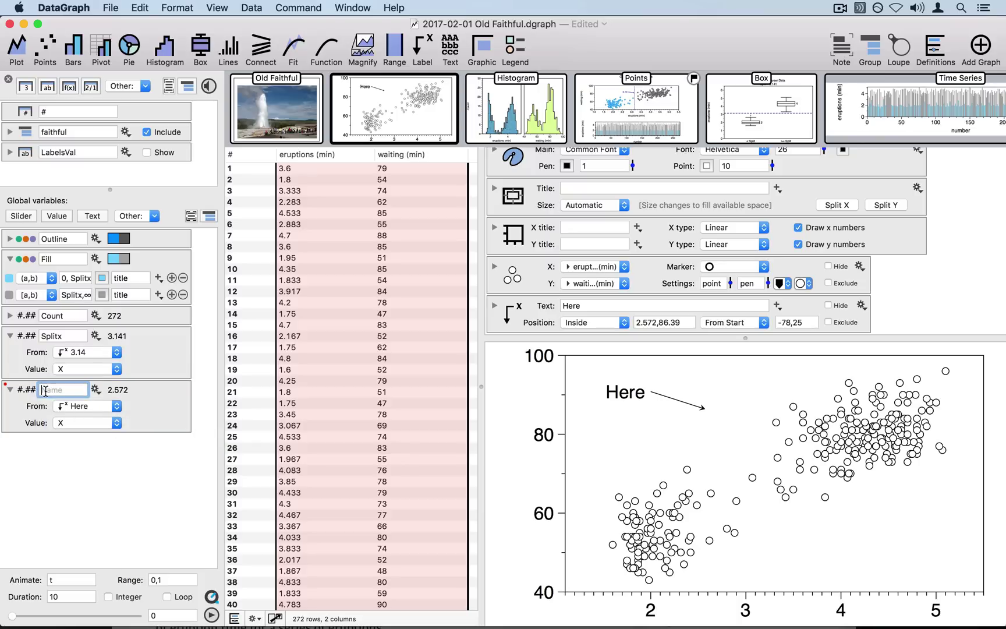
{"action": "type", "text": "NewX"}
{"action": "key", "text": "Return"}
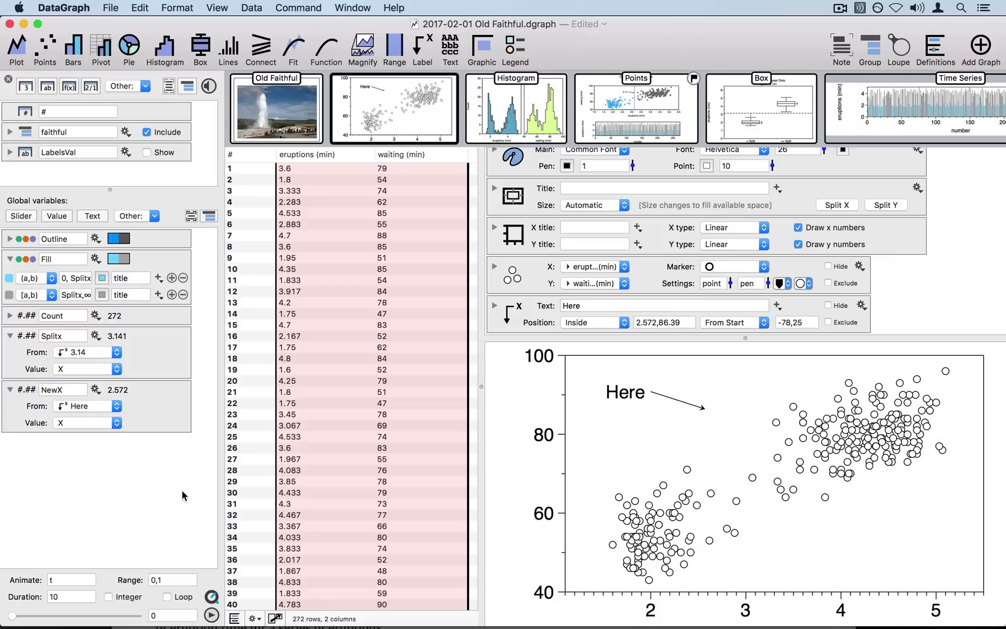
{"action": "left_click_drag", "start_coordinate": [703, 408], "coordinate": [713, 434]}
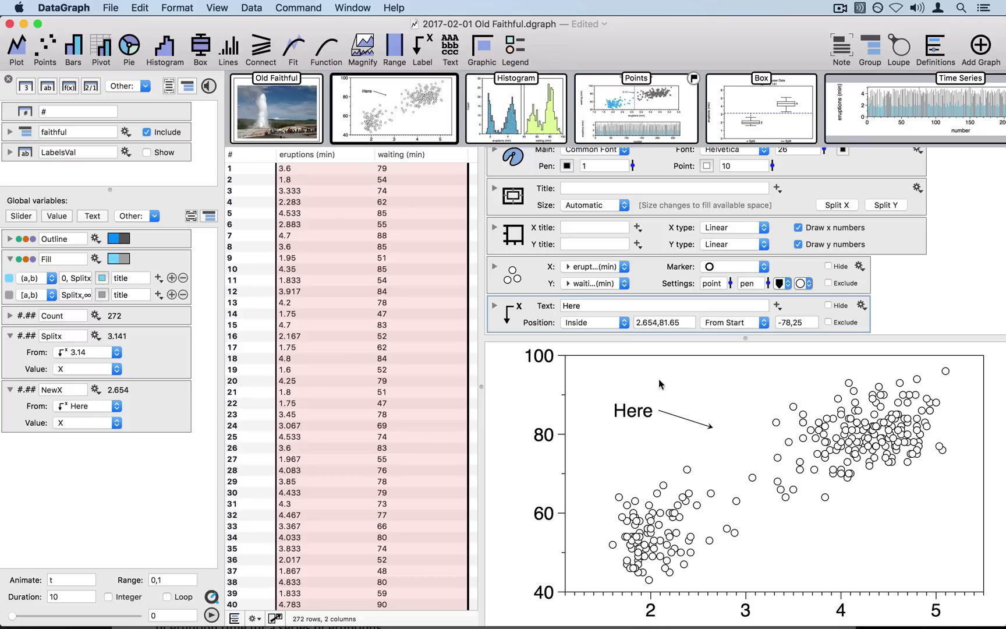
Add an X Lines command with Values NewX and drag the Here label to confirm the line follows.
{"action": "left_click", "coordinate": [229, 51]}
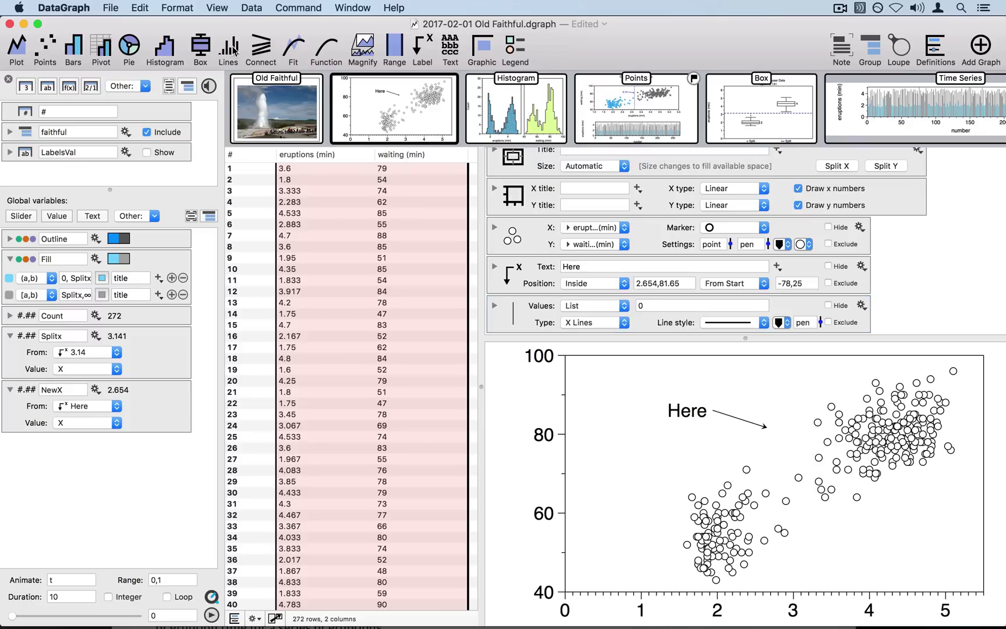
{"action": "left_click", "coordinate": [656, 304]}
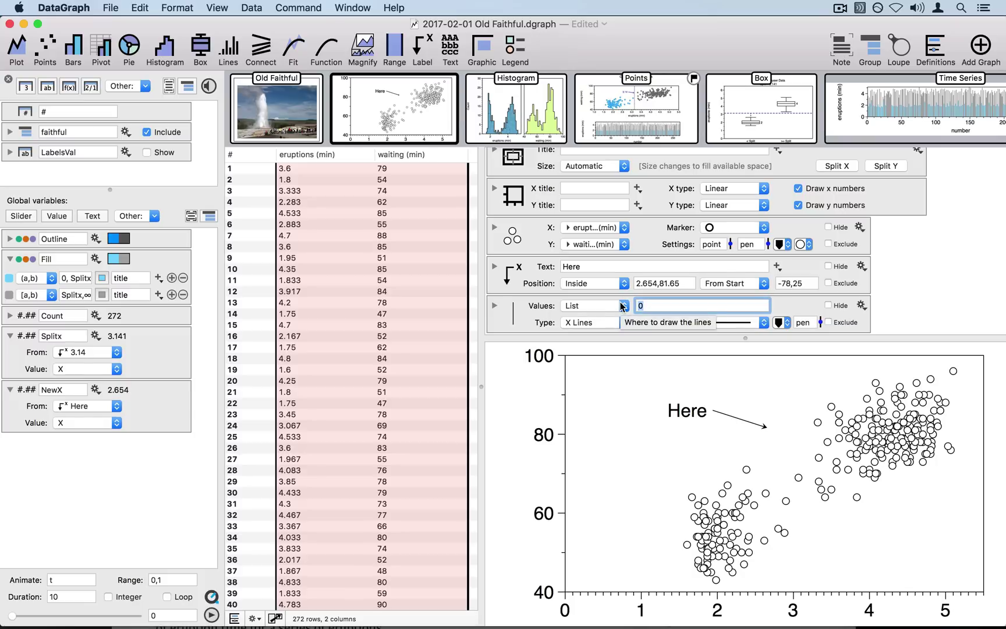
{"action": "type", "text": "N"}
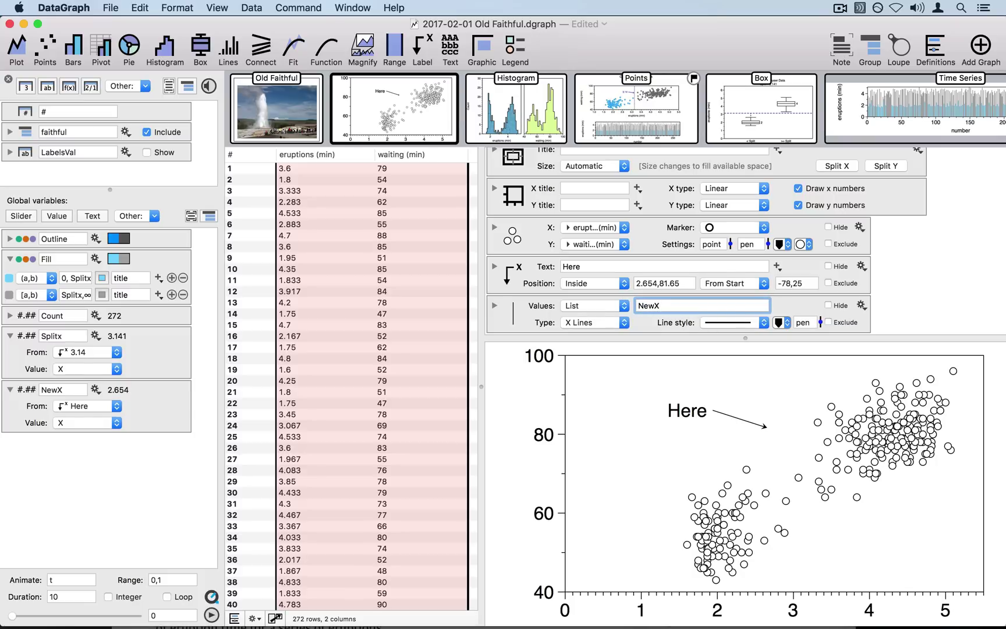
{"action": "type", "text": "ewX"}
{"action": "key", "text": "Return"}
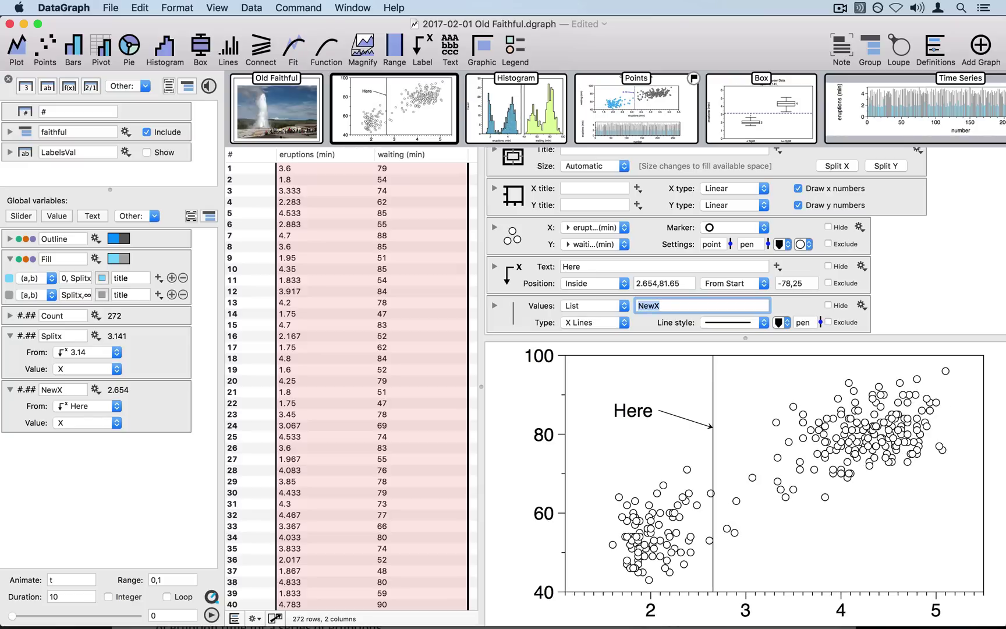
{"action": "left_click", "coordinate": [710, 430]}
{"action": "left_click_drag", "start_coordinate": [710, 430], "coordinate": [745, 407]}
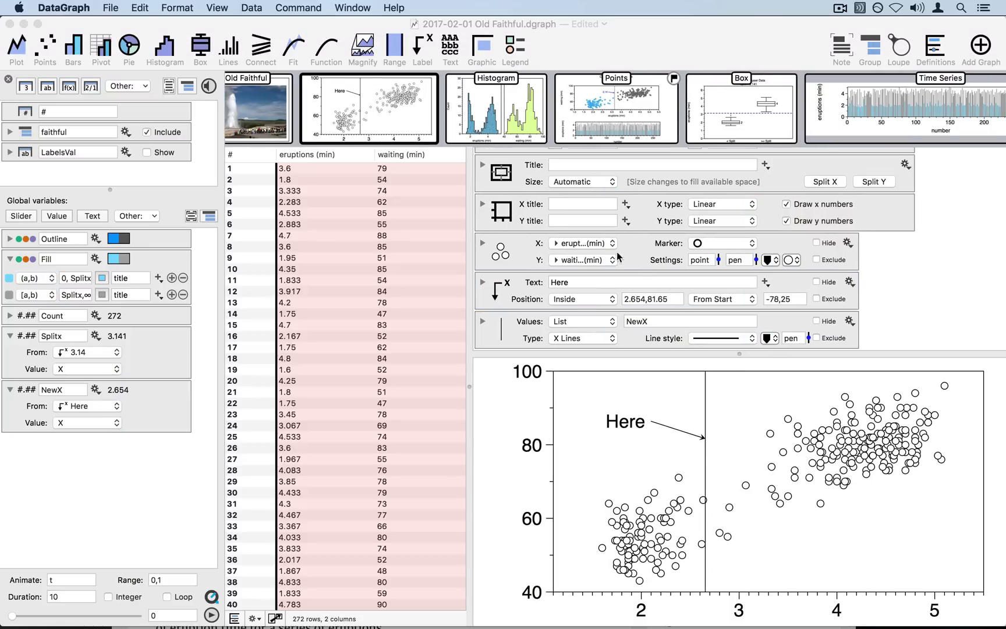
{"action": "left_click", "coordinate": [504, 298]}
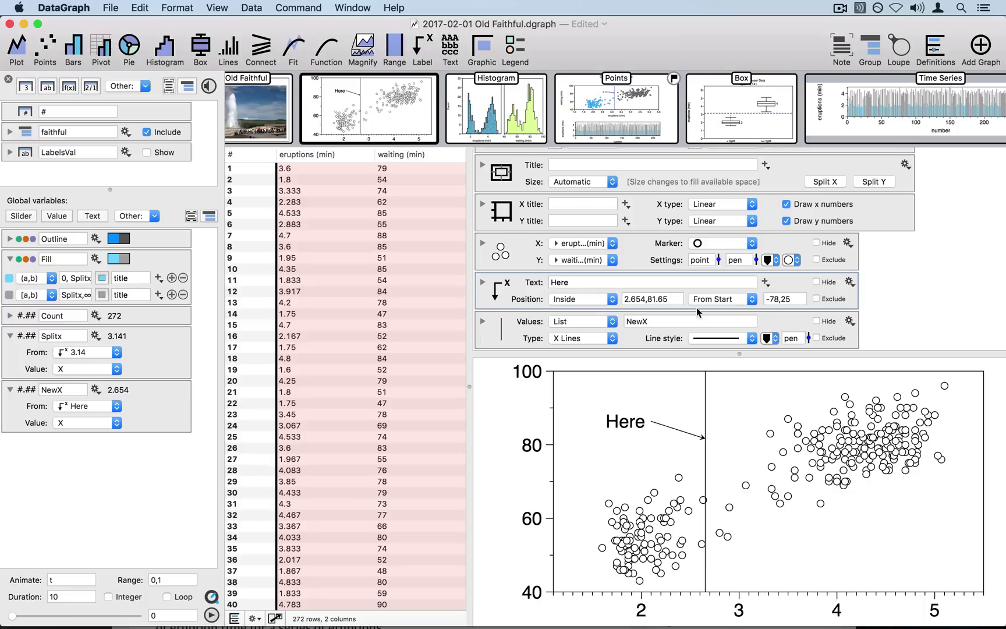
{"action": "left_click", "coordinate": [849, 283]}
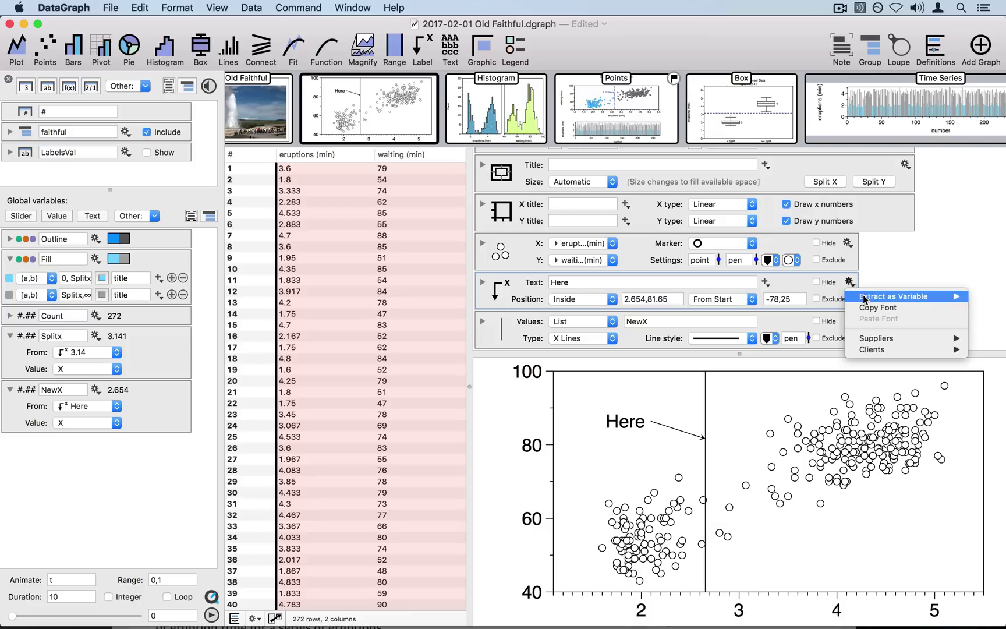
{"action": "mouse_move", "coordinate": [864, 297]}
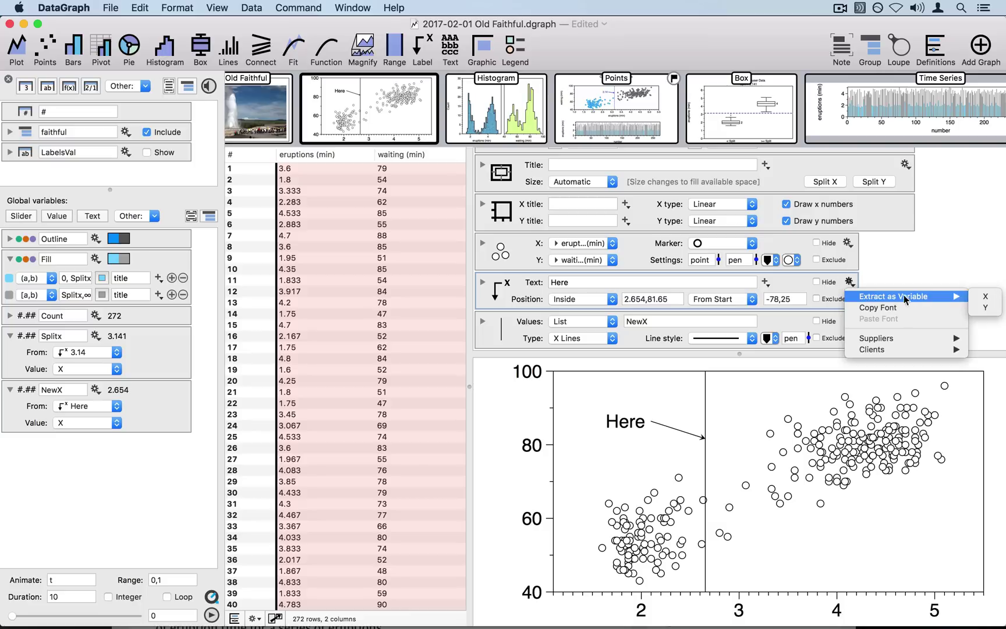
{"action": "left_click", "coordinate": [992, 299]}
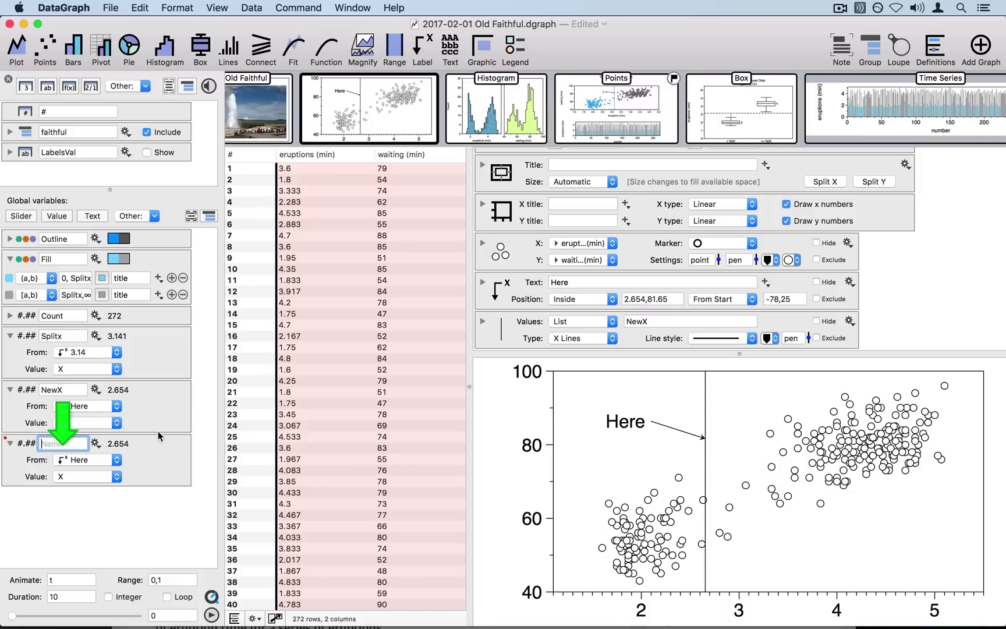
{"action": "left_click", "coordinate": [146, 467]}
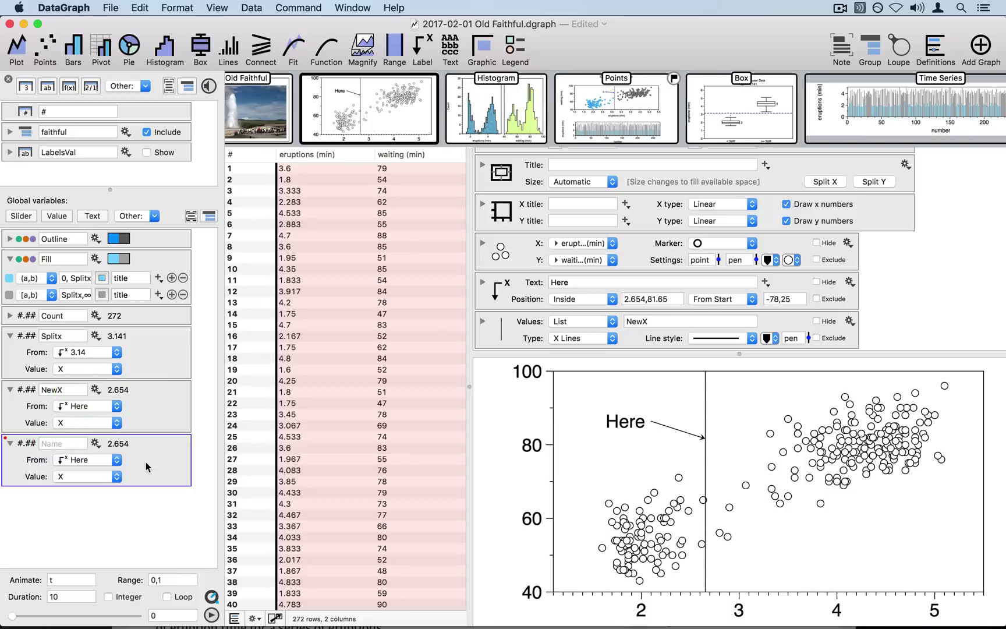
{"action": "left_click", "coordinate": [154, 216]}
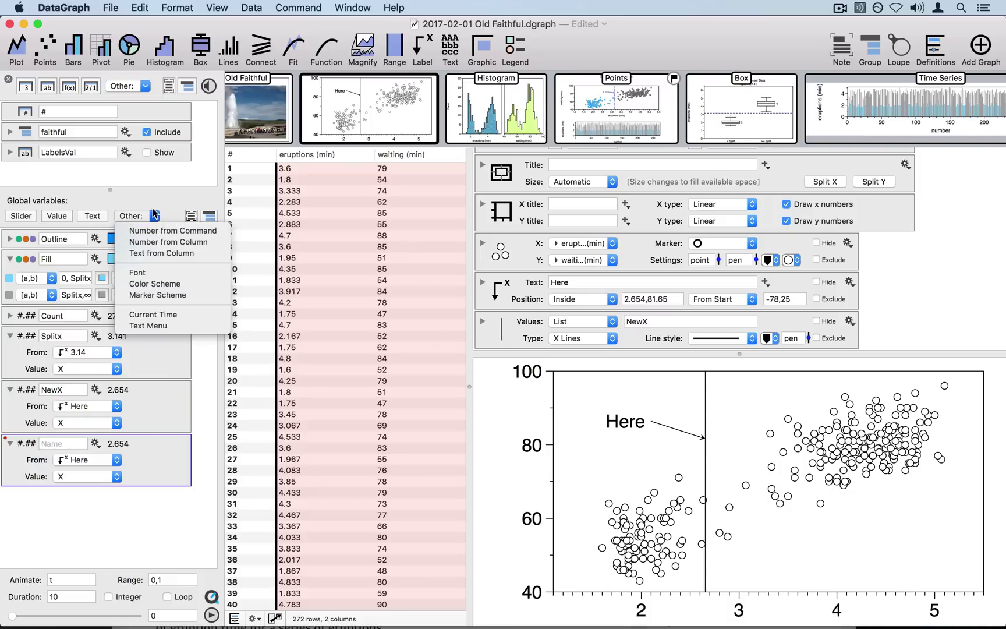
{"action": "left_click", "coordinate": [160, 204]}
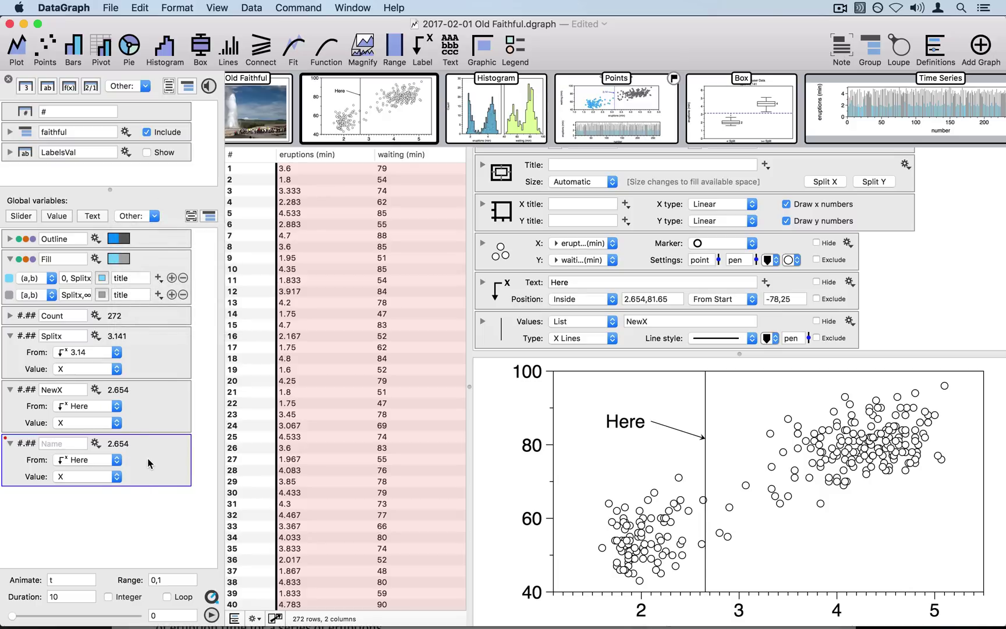
{"action": "key", "text": "BackSpace"}
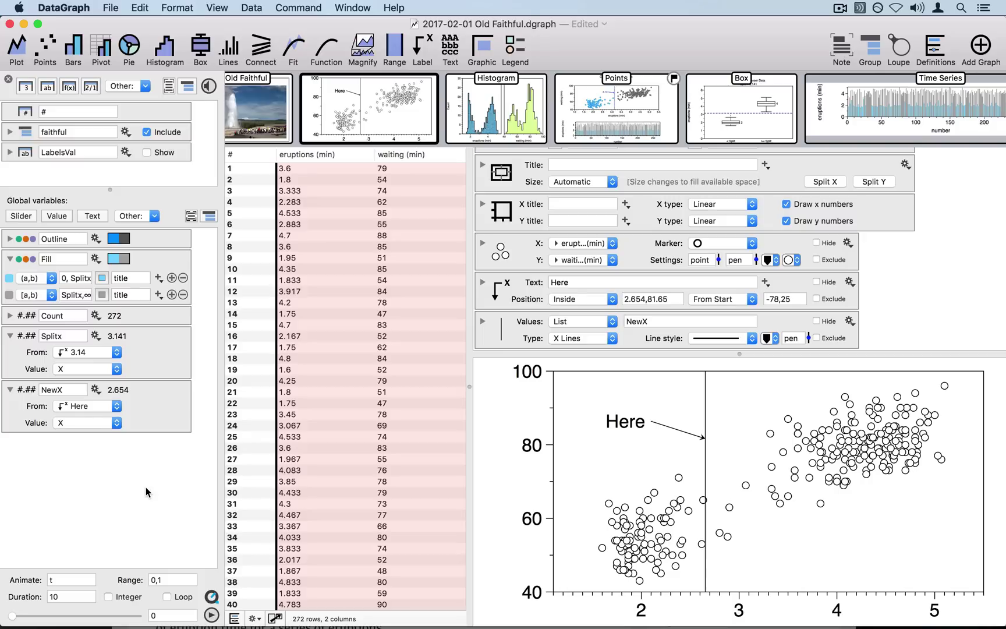
Add a Color Scheme variable named Colors with two colour entries.
{"action": "left_click", "coordinate": [35, 390]}
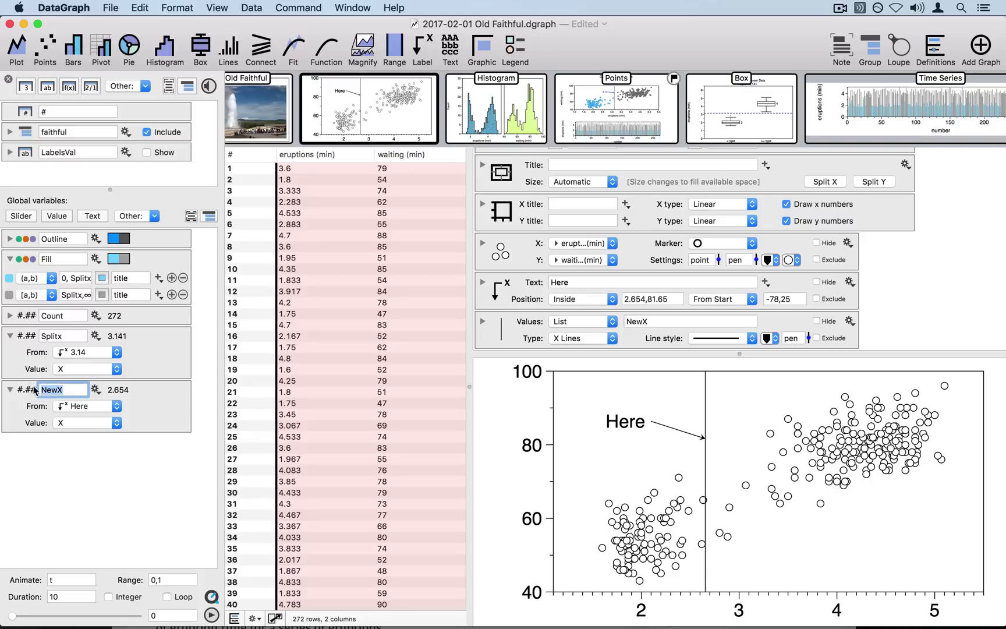
{"action": "left_click", "coordinate": [38, 417]}
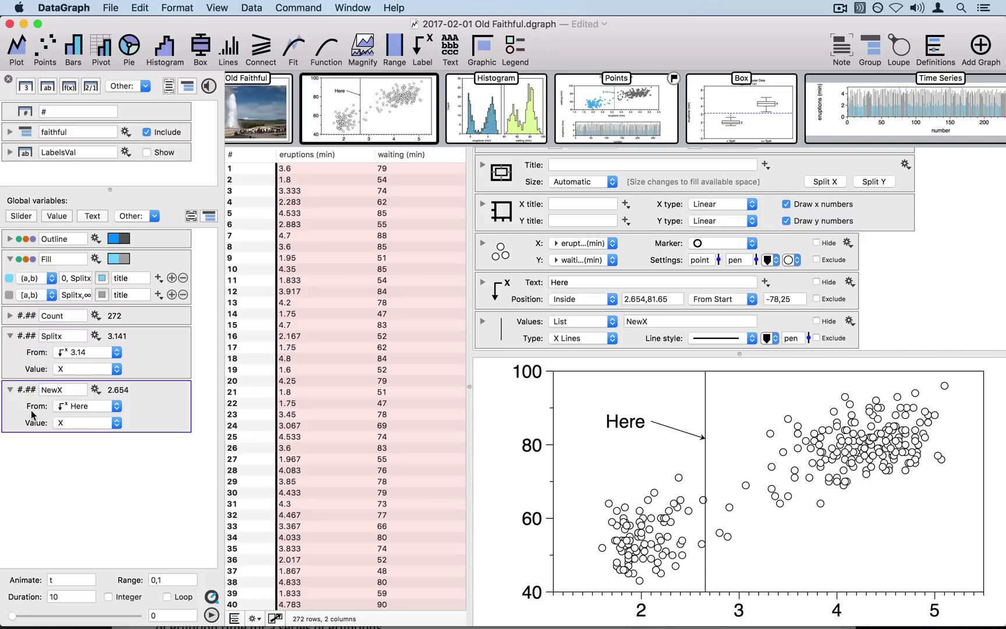
{"action": "left_click", "coordinate": [155, 217]}
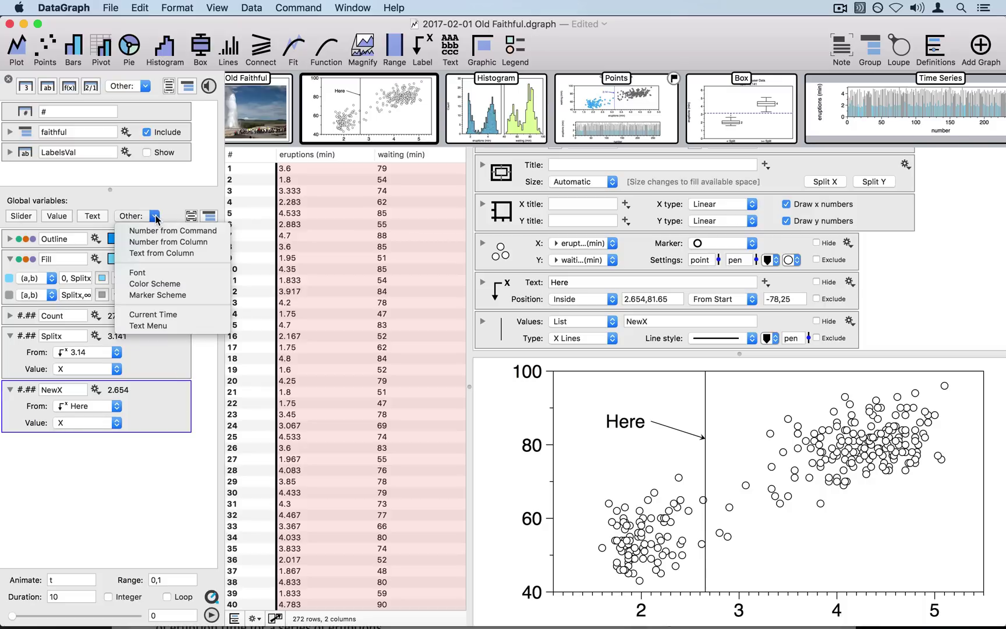
{"action": "left_click", "coordinate": [157, 284]}
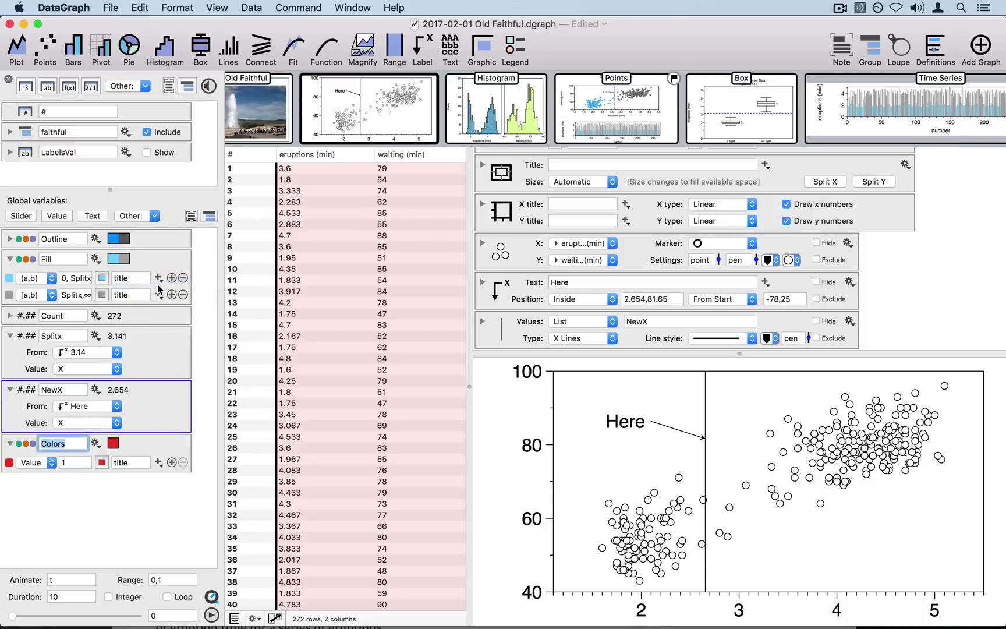
{"action": "left_click", "coordinate": [172, 463]}
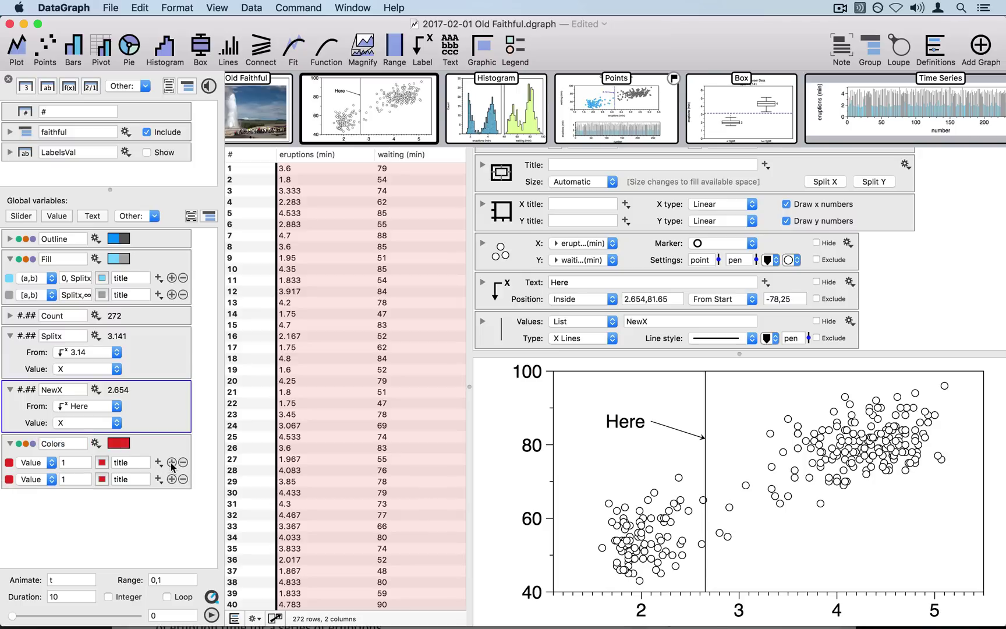
{"action": "left_click", "coordinate": [48, 464]}
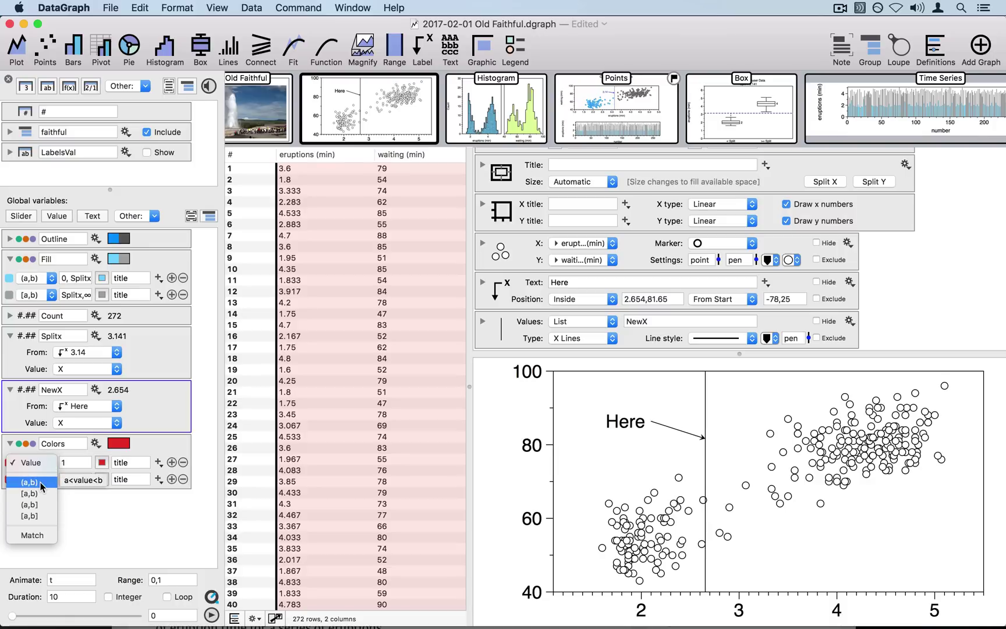
Make the first Colors entry a range from 0 to NewX.
{"action": "left_click", "coordinate": [41, 484]}
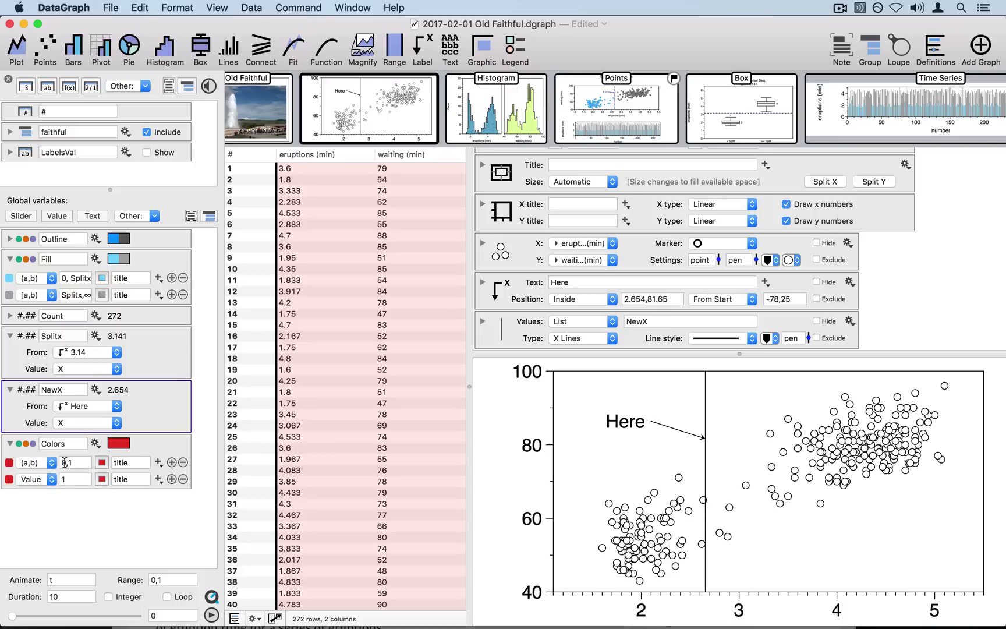
{"action": "left_click", "coordinate": [70, 462]}
{"action": "key", "text": "BackSpace"}
{"action": "type", "text": "NewX"}
Make the second Colors entry an (a,b) range from NewX to 10.
{"action": "left_click", "coordinate": [74, 477]}
{"action": "left_click", "coordinate": [39, 479]}
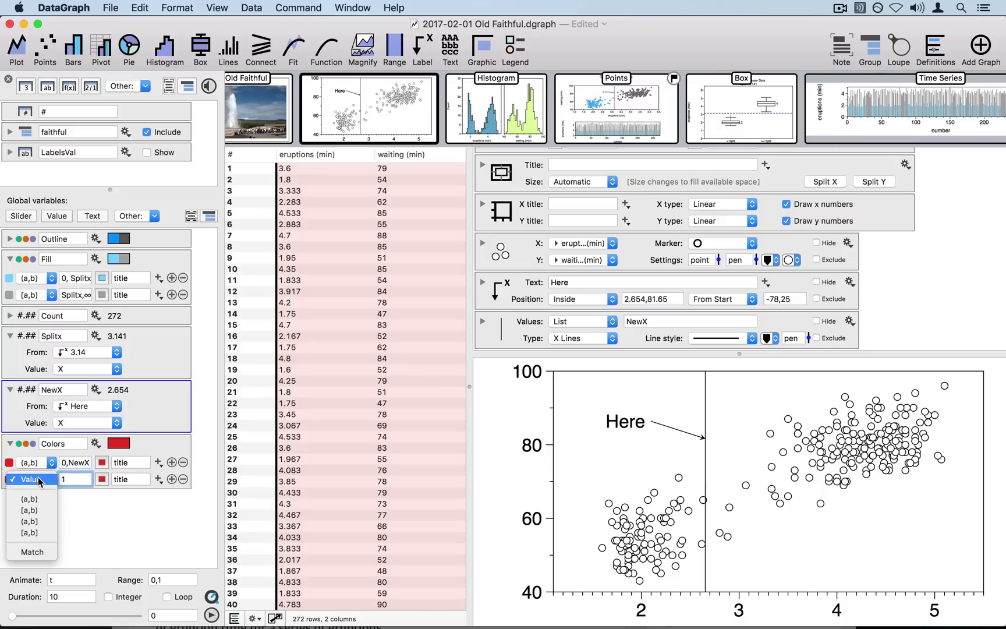
{"action": "left_click", "coordinate": [29, 510]}
{"action": "left_click", "coordinate": [68, 478]}
{"action": "key", "text": "BackSpace"}
{"action": "key", "text": "BackSpace"}
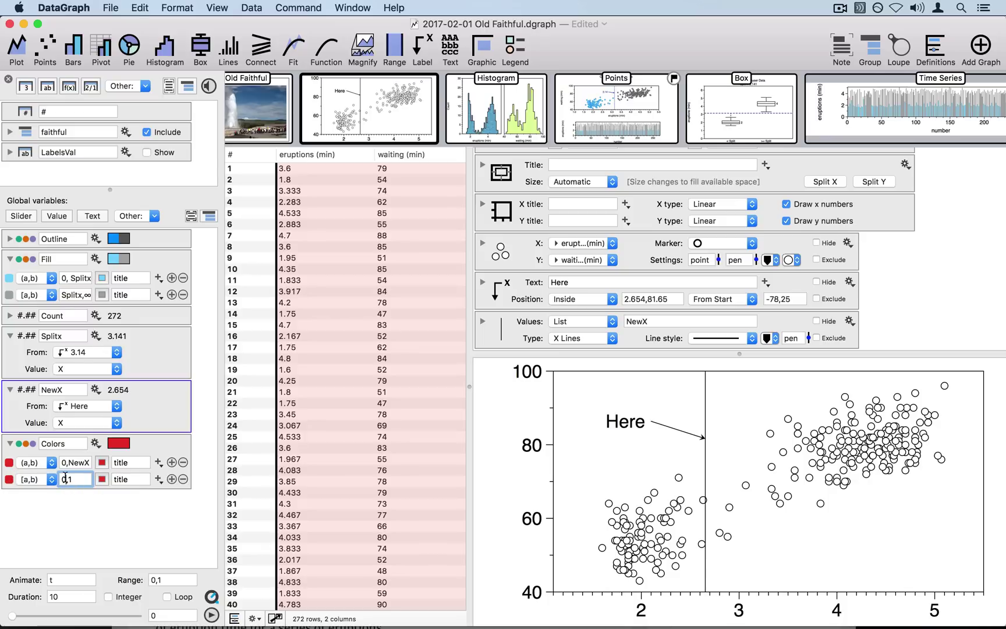
{"action": "type", "text": "New"}
{"action": "left_click", "coordinate": [87, 481]}
{"action": "type", "text": "0"}
{"action": "key", "text": "Return"}
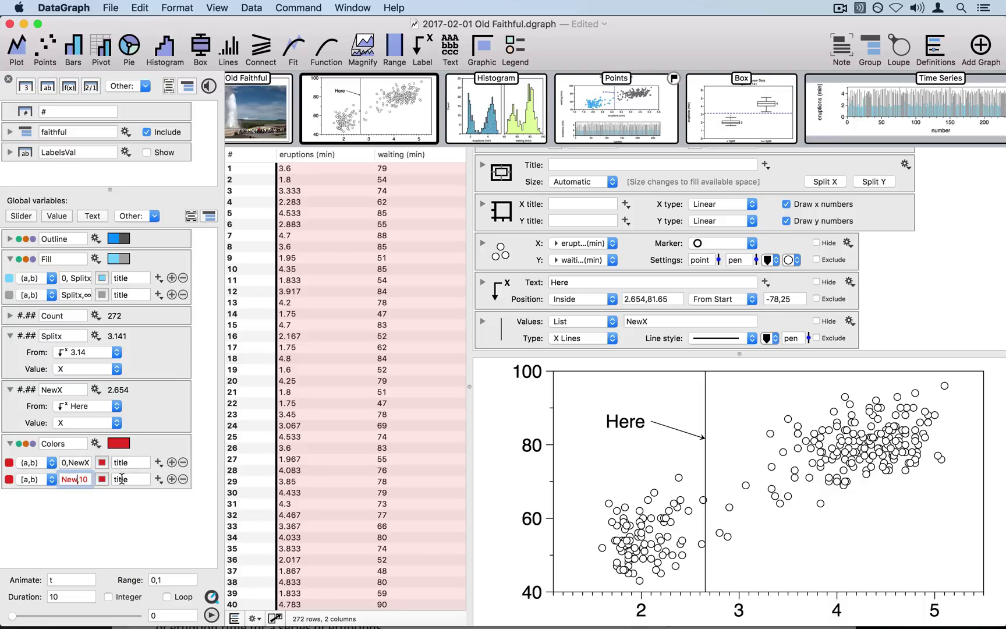
{"action": "left_click", "coordinate": [75, 479]}
{"action": "type", "text": "X"}
{"action": "key", "text": "Return"}
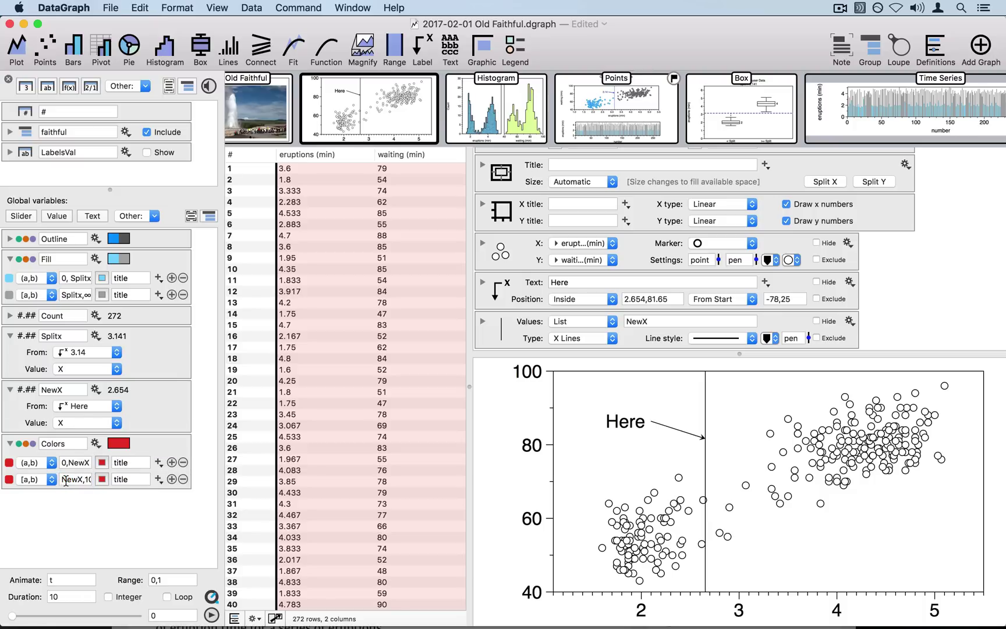
Set the second entry's colour to the Sky pencil light blue.
{"action": "left_click", "coordinate": [66, 476]}
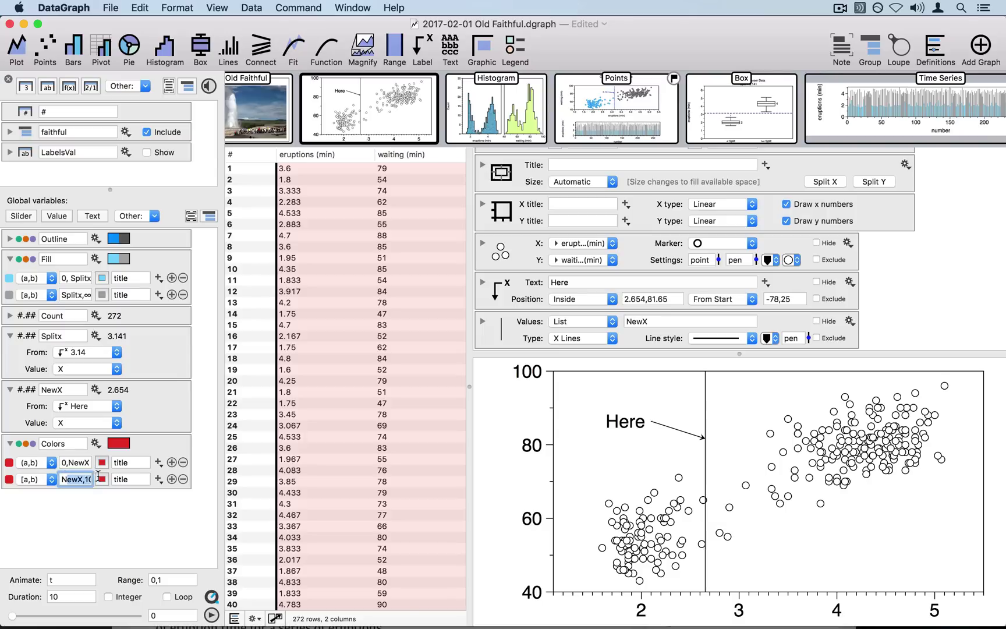
{"action": "left_click", "coordinate": [97, 512]}
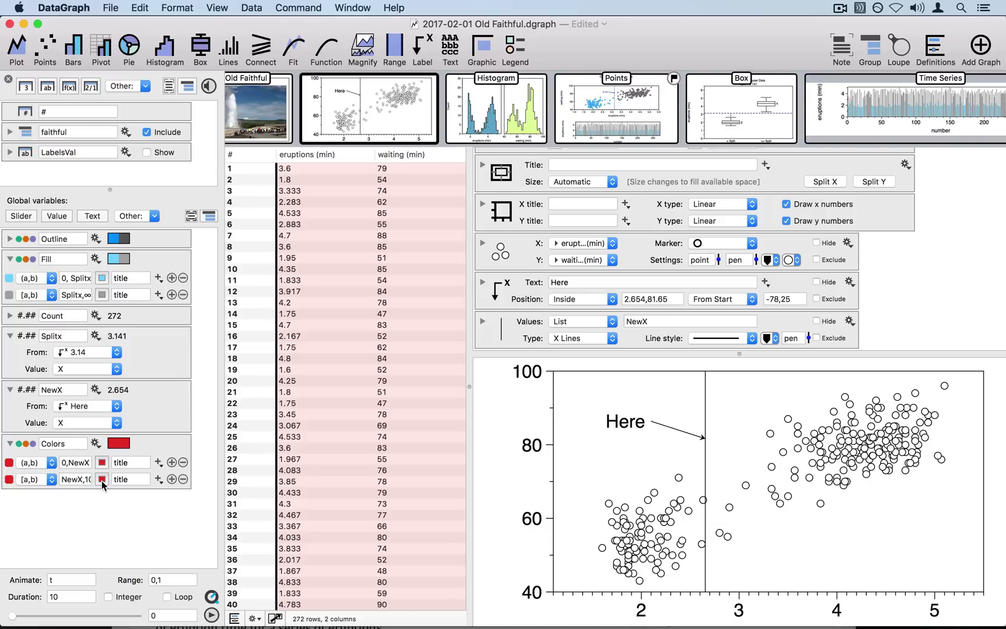
{"action": "left_click", "coordinate": [102, 479]}
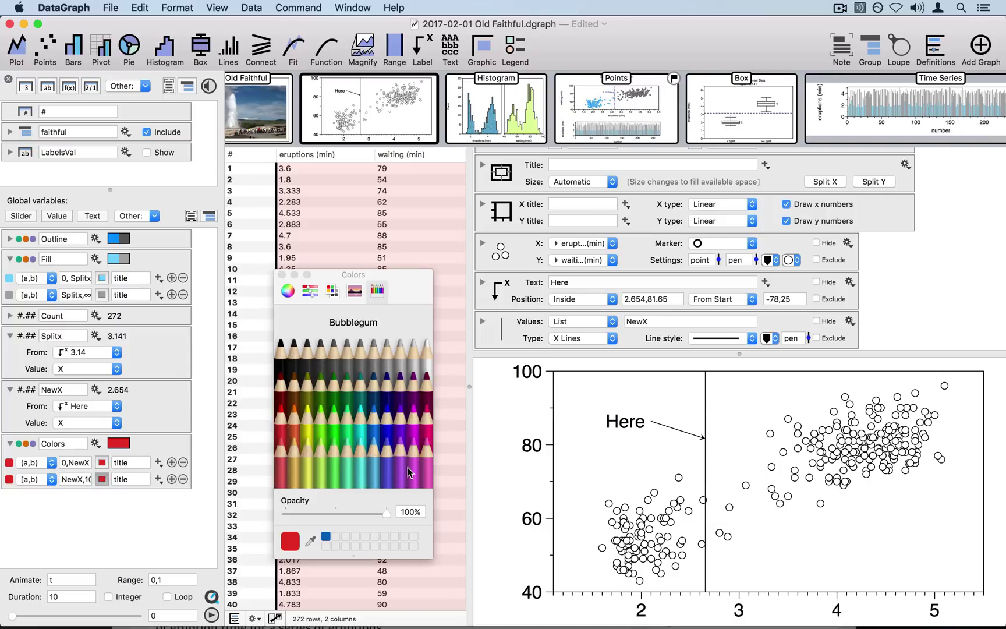
{"action": "left_click", "coordinate": [375, 476]}
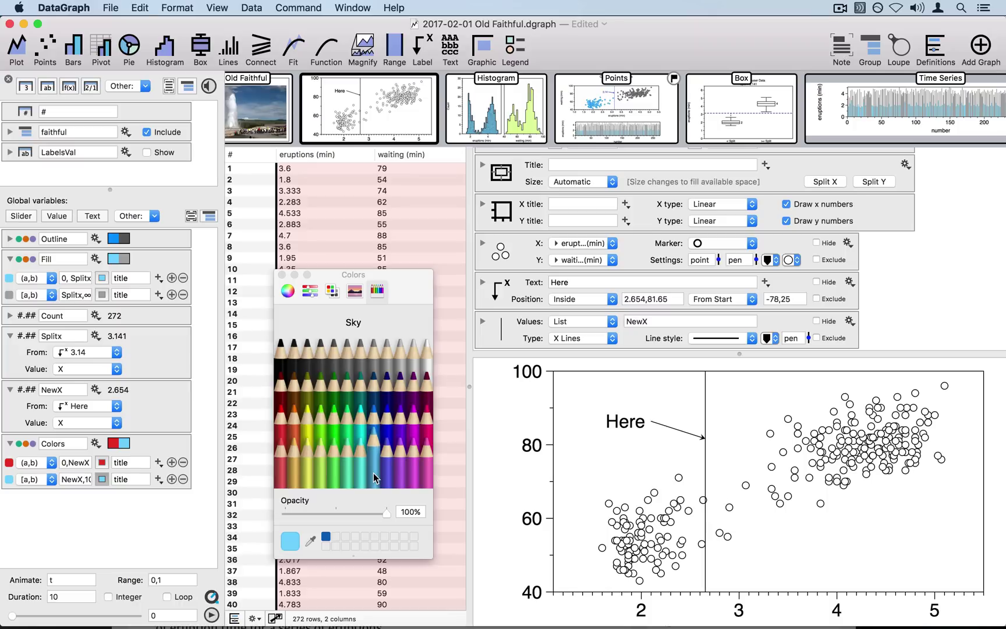
{"action": "left_click", "coordinate": [282, 275]}
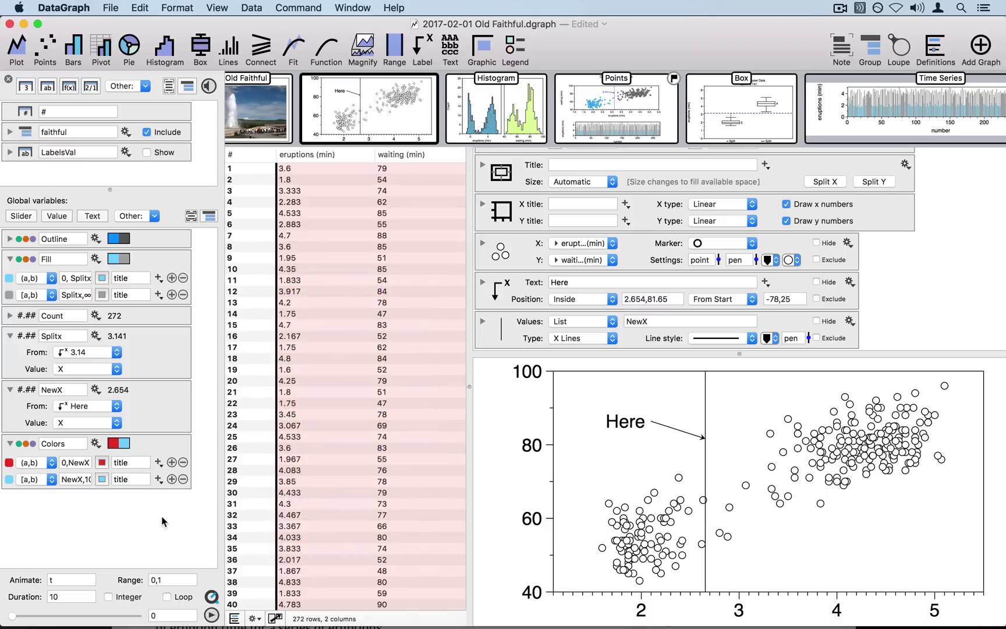
Fill the Points markers by faithful > eruptions (min) using the Colors scheme.
{"action": "left_click", "coordinate": [525, 252]}
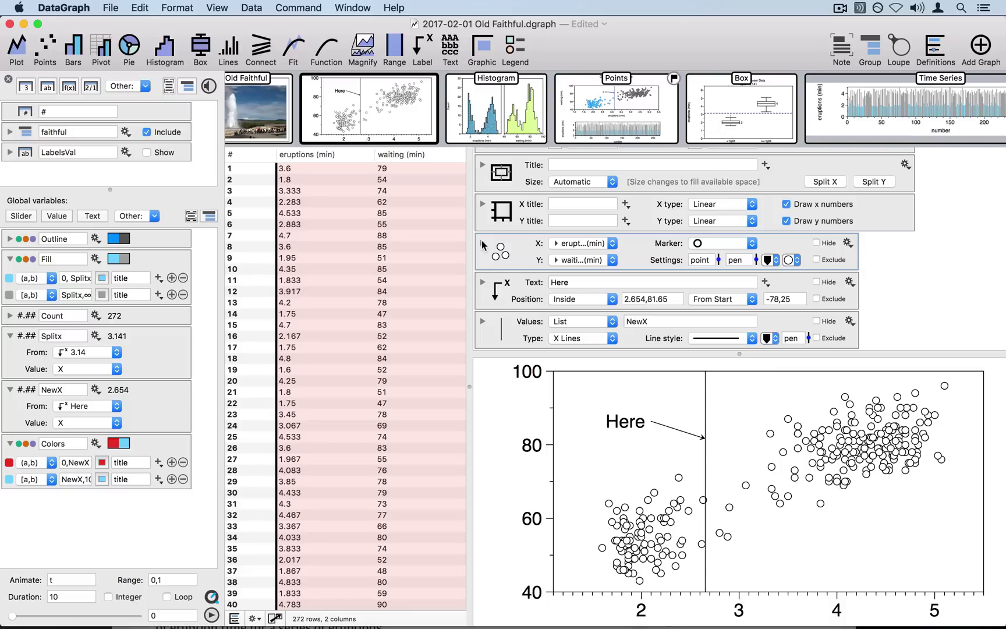
{"action": "left_click", "coordinate": [482, 242]}
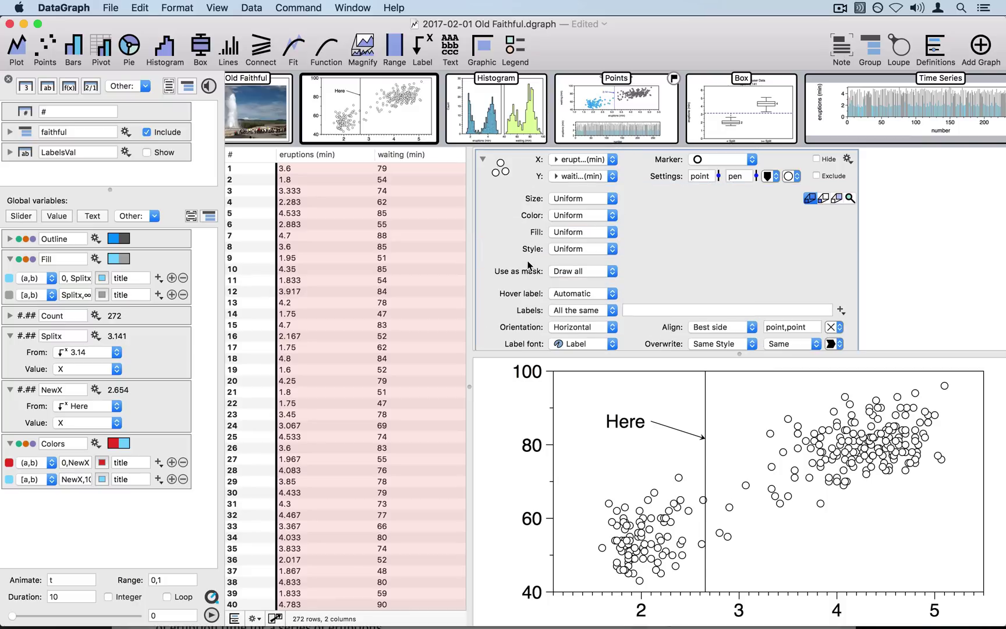
{"action": "left_click", "coordinate": [574, 234]}
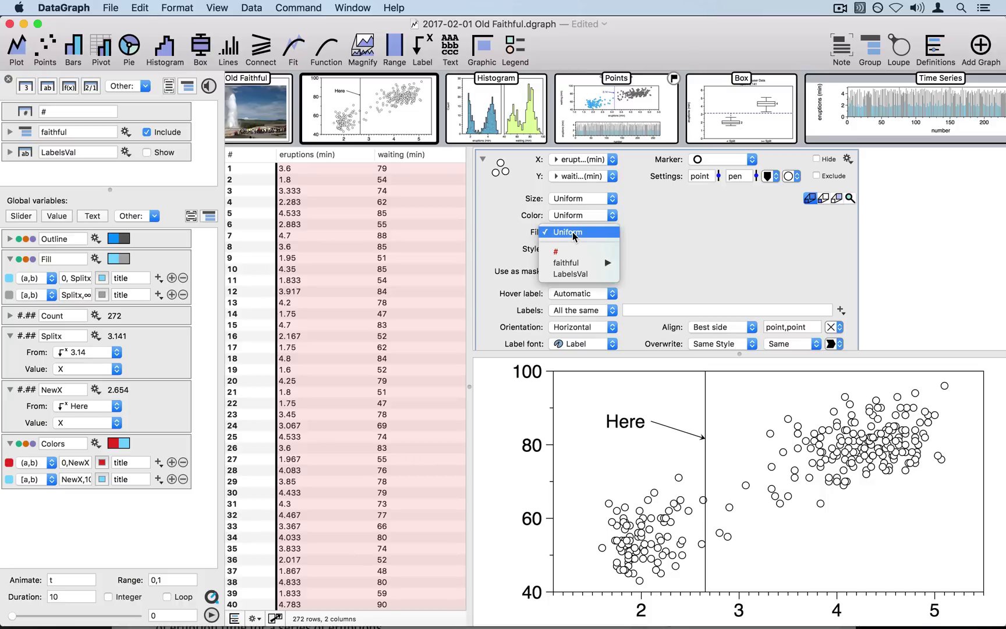
{"action": "mouse_move", "coordinate": [573, 265]}
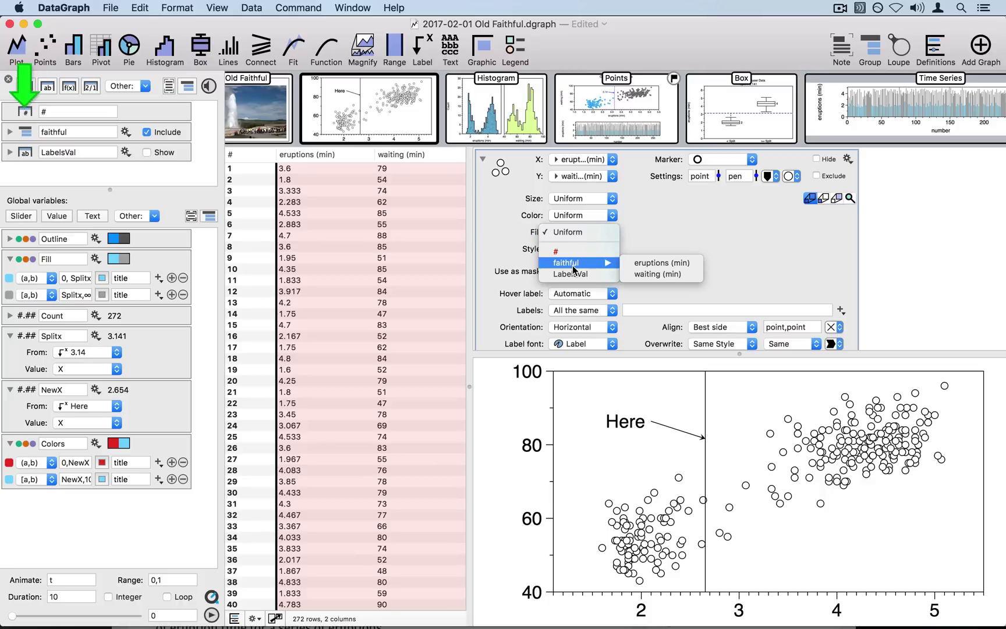
{"action": "left_click", "coordinate": [663, 263]}
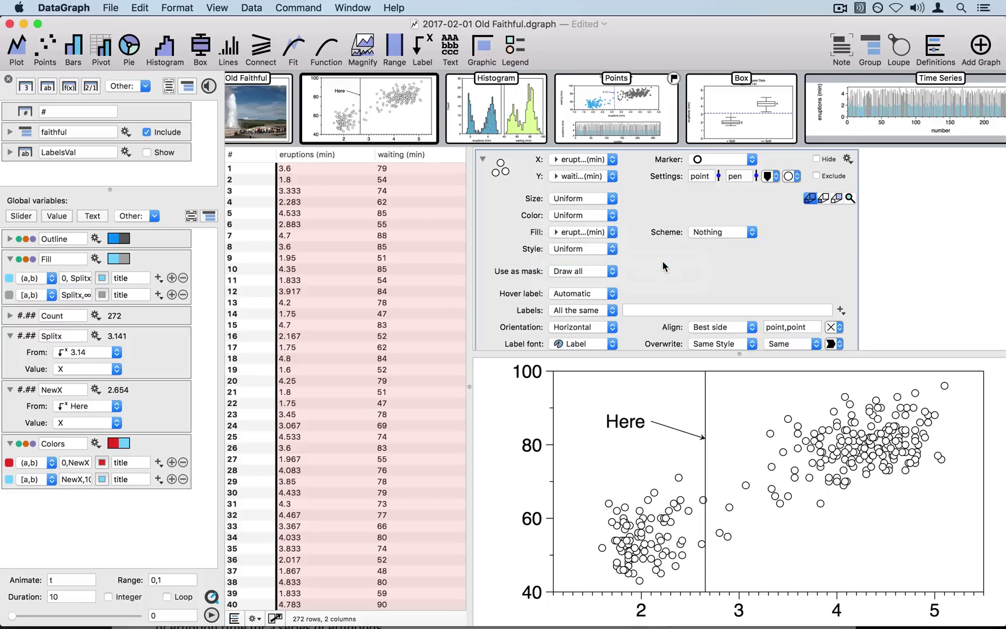
{"action": "left_click", "coordinate": [719, 233]}
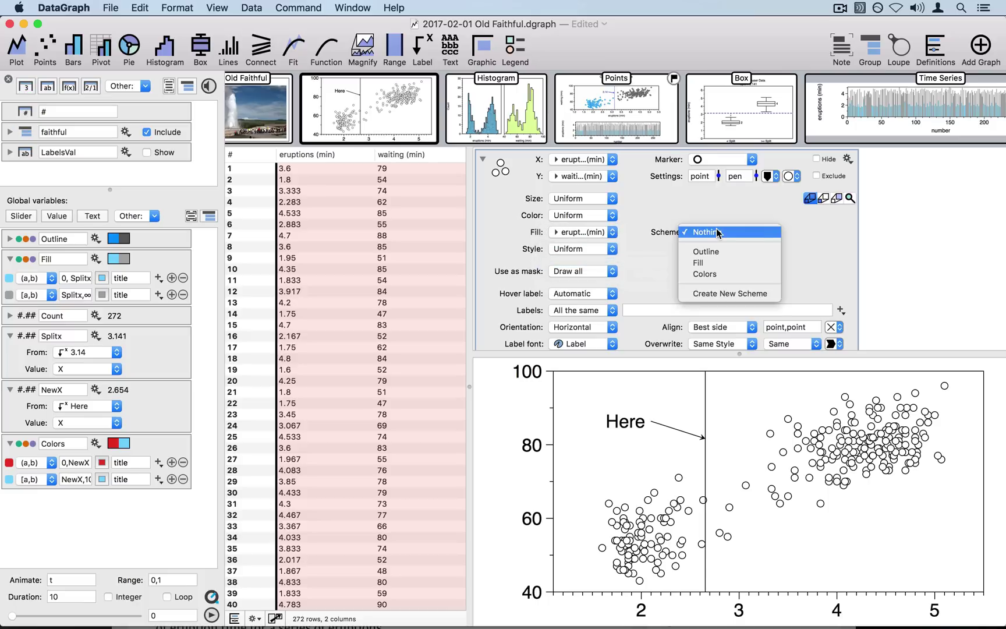
{"action": "left_click", "coordinate": [712, 273]}
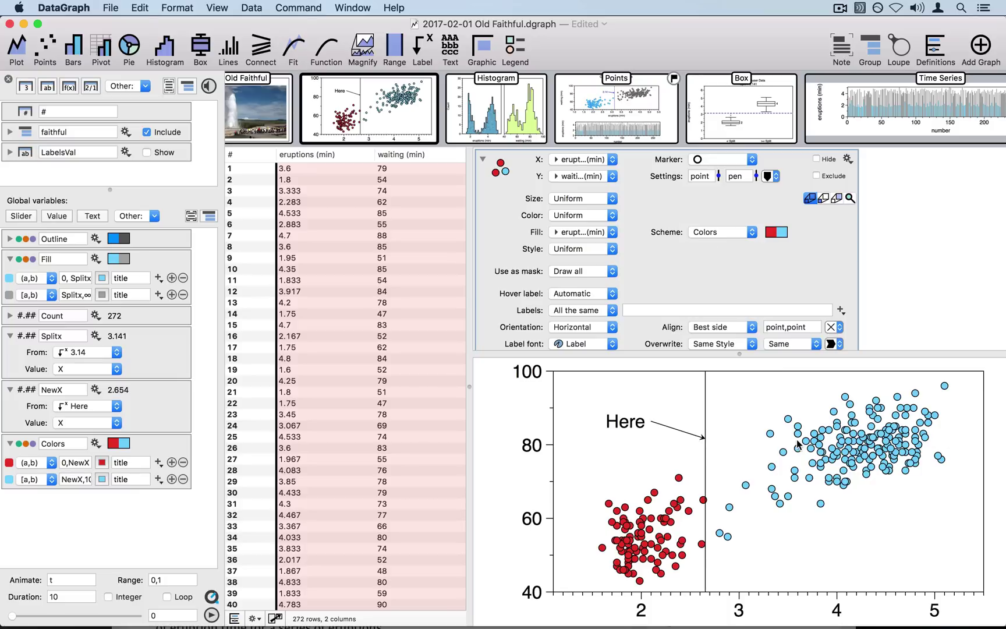
Drag the Here arrow to x ≈ 2.963 and select the label's Text field.
{"action": "left_click_drag", "start_coordinate": [705, 438], "coordinate": [733, 449]}
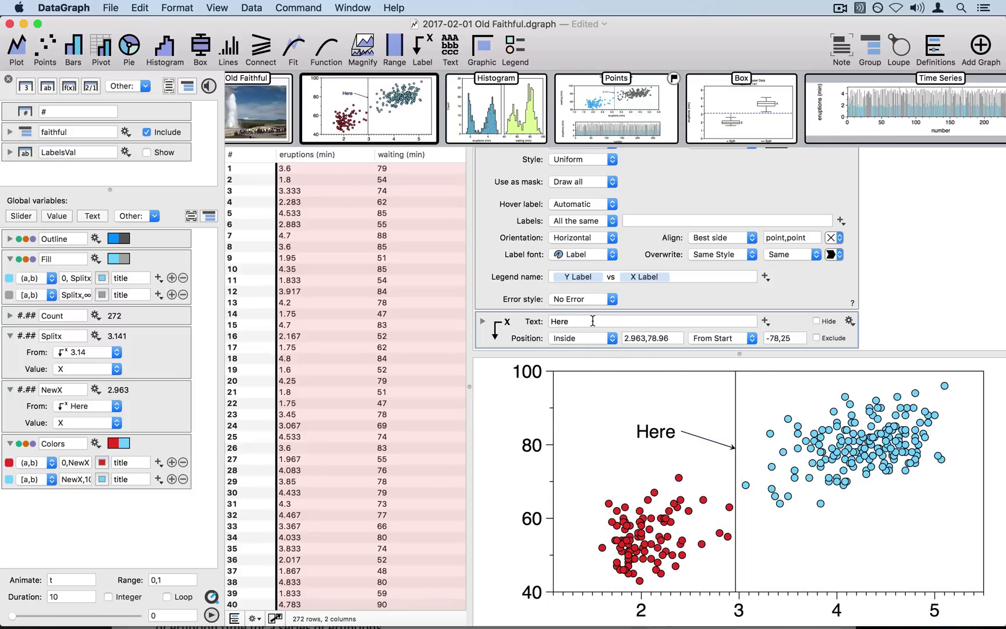
{"action": "left_click", "coordinate": [520, 324]}
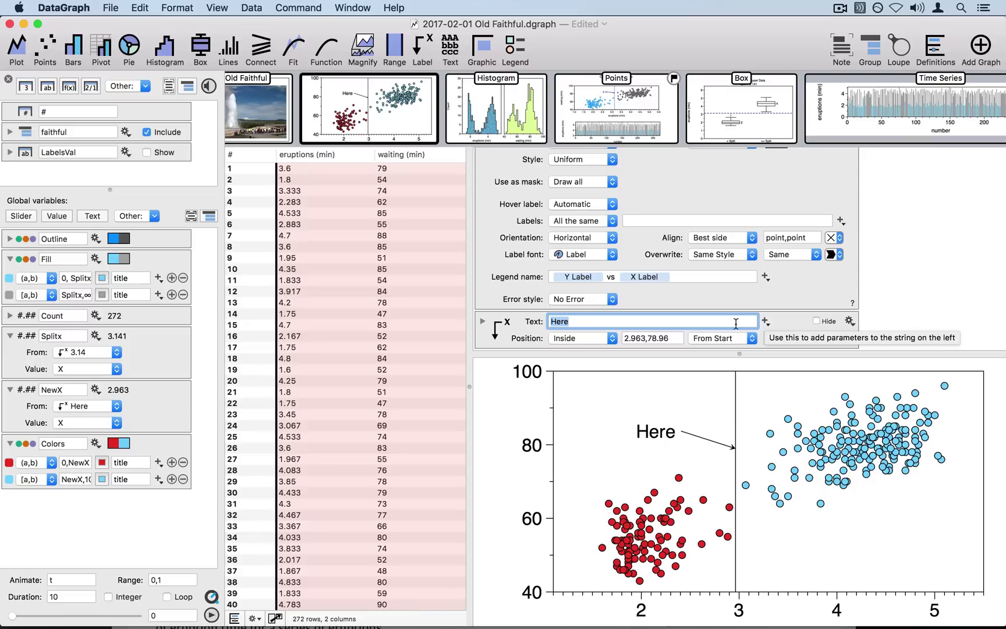
Replace the label text with the arrow's X Value, then drag the arrow to 3.03 to test.
{"action": "left_click", "coordinate": [766, 322]}
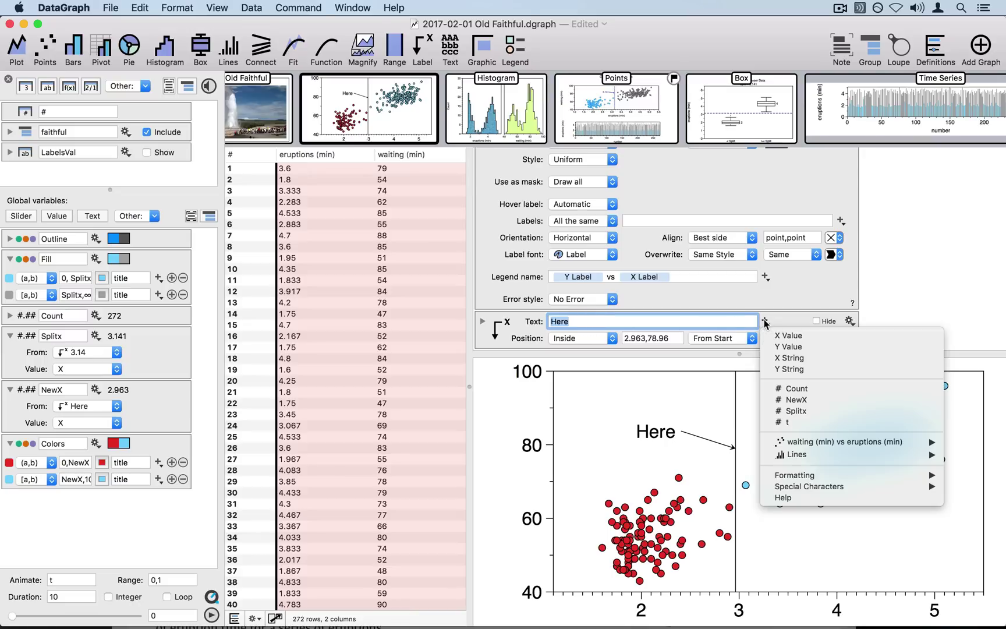
{"action": "left_click", "coordinate": [793, 335]}
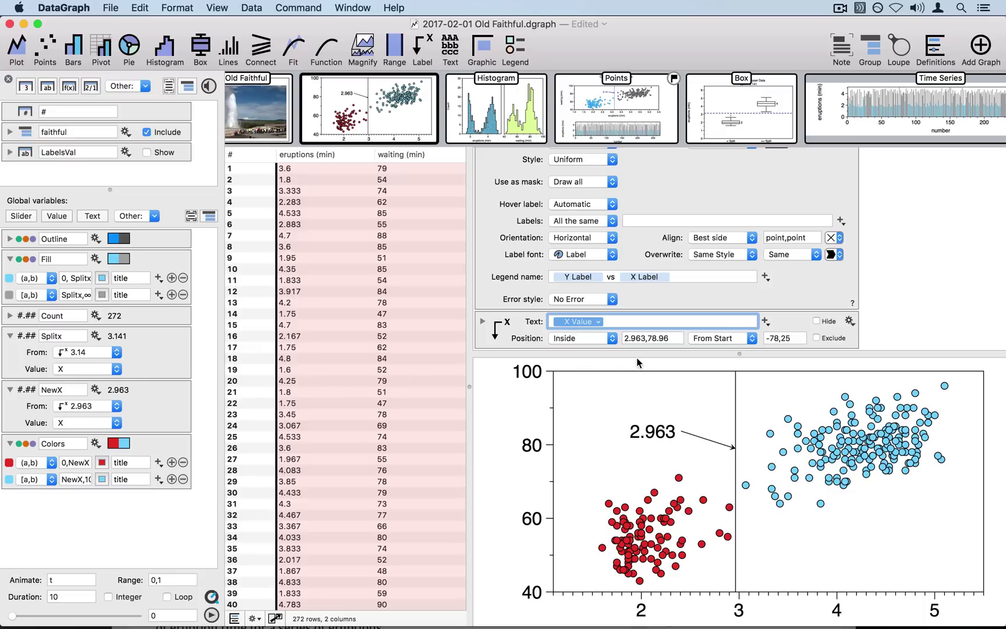
{"action": "mouse_move", "coordinate": [734, 445]}
{"action": "left_mouse_down"}
{"action": "mouse_move", "coordinate": [640, 443]}
{"action": "mouse_move", "coordinate": [937, 438]}
{"action": "mouse_move", "coordinate": [807, 442]}
{"action": "mouse_move", "coordinate": [748, 460]}
{"action": "mouse_move", "coordinate": [737, 436]}
{"action": "left_mouse_up"}
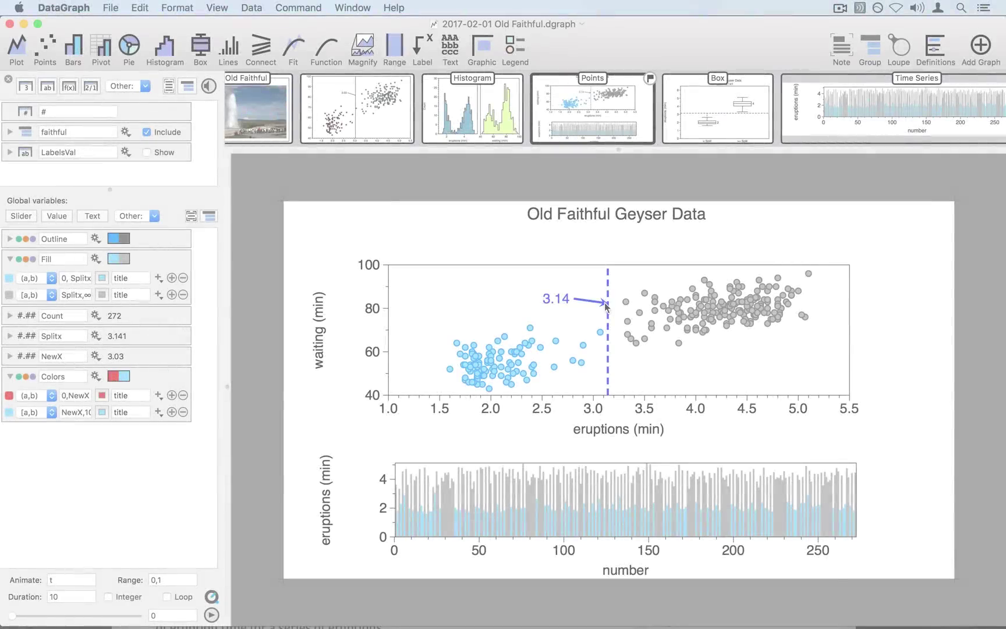
Drag the split arrow so its label reads 2.99, moving the dashed line and recolouring points.
{"action": "left_click_drag", "start_coordinate": [574, 298], "coordinate": [592, 311]}
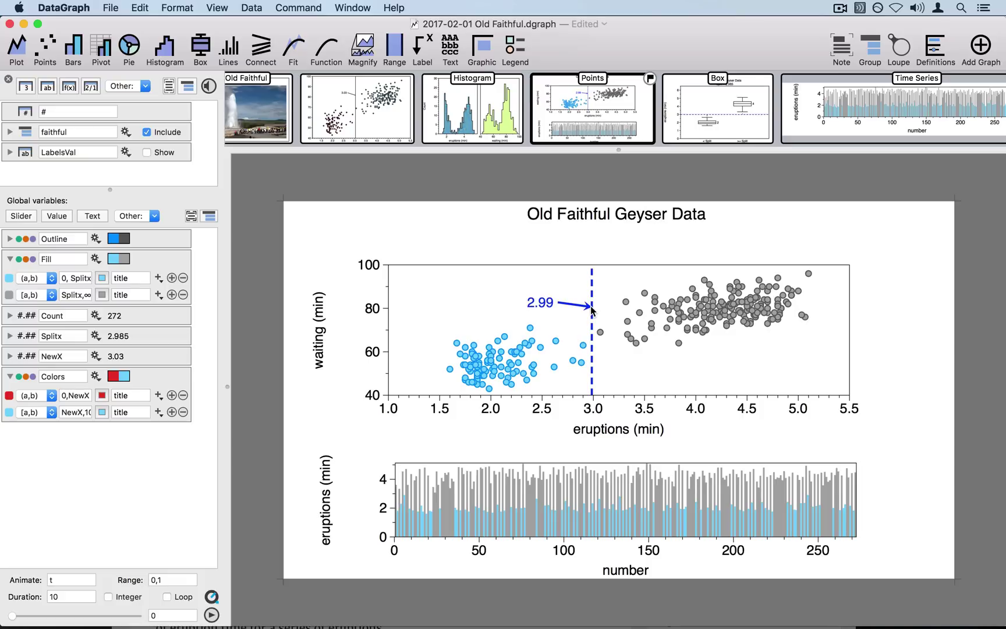